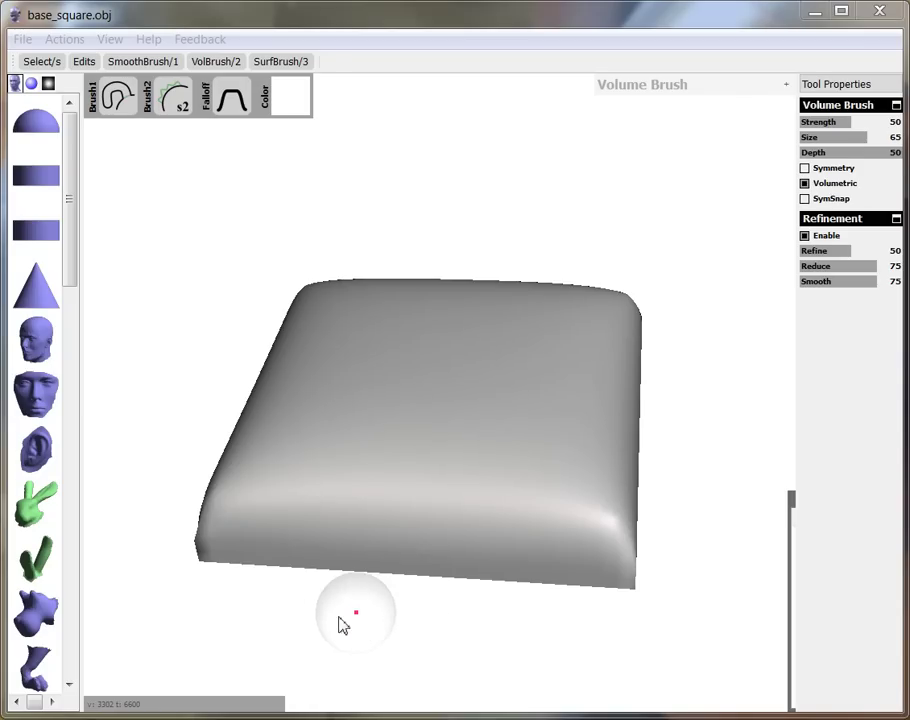
- Pull a curved, hooked arm out of the block's upper surface with the Volume Brush's pull-type brush at size 79
middle_click_drag(335, 612, 341, 567, "alt")
right_click_drag(341, 567, 345, 571, "alt")
mouse_move(345, 571)
left_mouse_down("alt")
mouse_move(378, 557)
mouse_move(359, 573)
mouse_move(389, 582)
left_mouse_up("alt")
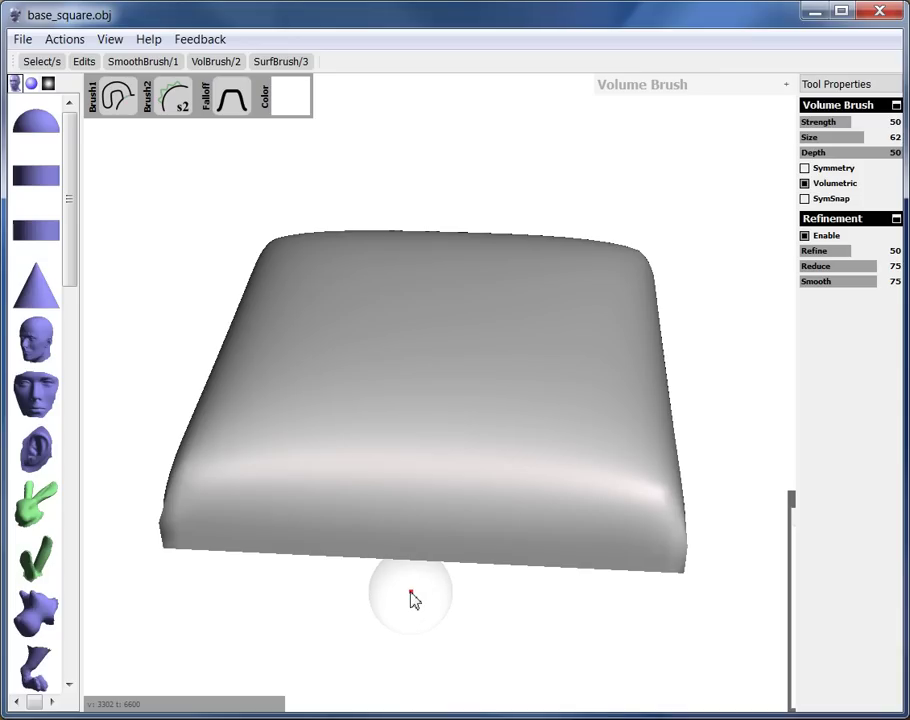
left_click_drag(440, 618, 520, 538)
scroll(366, 329, "up", 4)
mouse_move(433, 368)
left_mouse_down("alt")
mouse_move(366, 329)
mouse_move(419, 340)
mouse_move(388, 343)
mouse_move(404, 381)
left_mouse_up("alt")
mouse_move(408, 388)
right_mouse_down()
mouse_move(433, 386)
mouse_move(467, 494)
right_mouse_up()
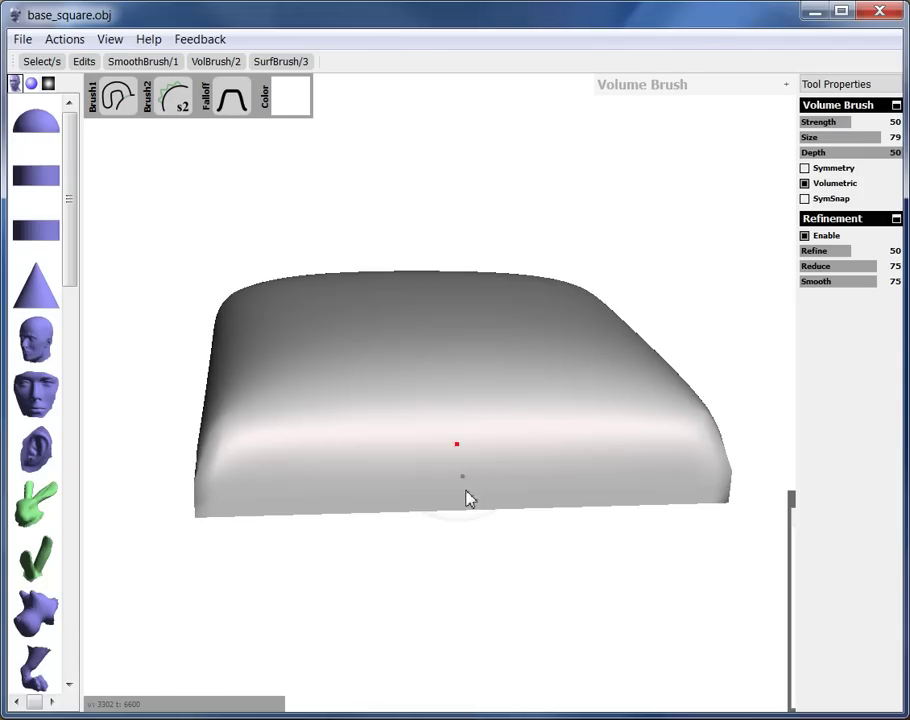
mouse_move(349, 329)
left_mouse_down()
mouse_move(345, 223)
mouse_move(357, 148)
mouse_move(414, 134)
mouse_move(518, 142)
left_mouse_up()
mouse_move(518, 150)
right_mouse_down()
mouse_move(542, 266)
mouse_move(300, 287)
mouse_move(477, 282)
mouse_move(530, 238)
mouse_move(382, 236)
mouse_move(465, 256)
mouse_move(452, 287)
right_mouse_up()
right_click_drag(409, 227, 588, 196)
right_click_drag(530, 150, 460, 422)
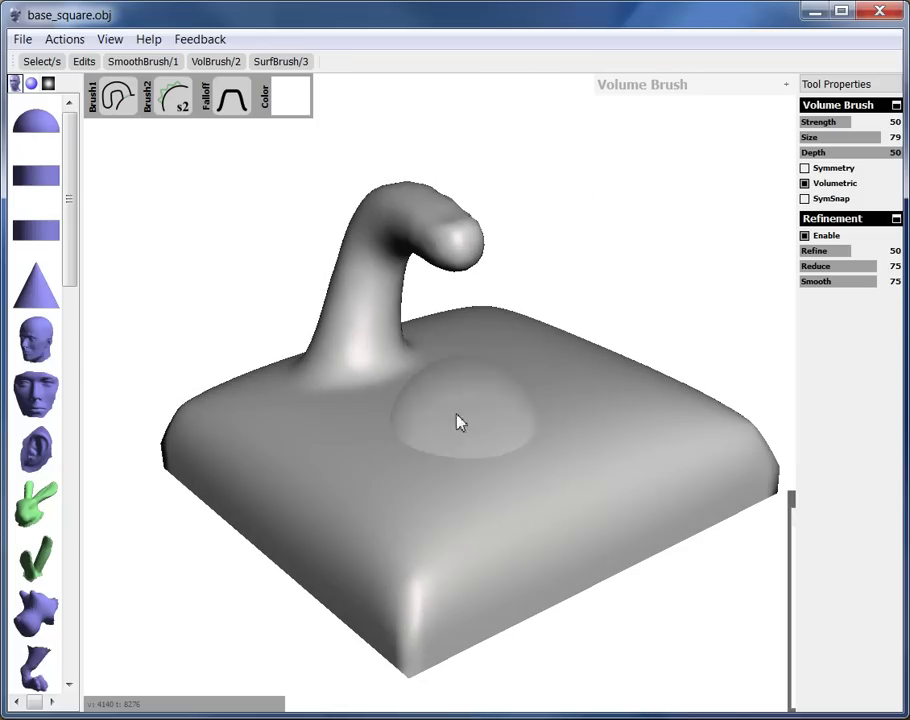
- Select a patch of faces on the underside of the arm's tip and another on the base beneath it
left_click(43, 61)
mouse_move(487, 497)
right_mouse_down()
mouse_move(420, 432)
mouse_move(424, 281)
mouse_move(416, 237)
mouse_move(408, 240)
right_mouse_up()
scroll(482, 244, "up", 3)
middle_click_drag(450, 220, 455, 296)
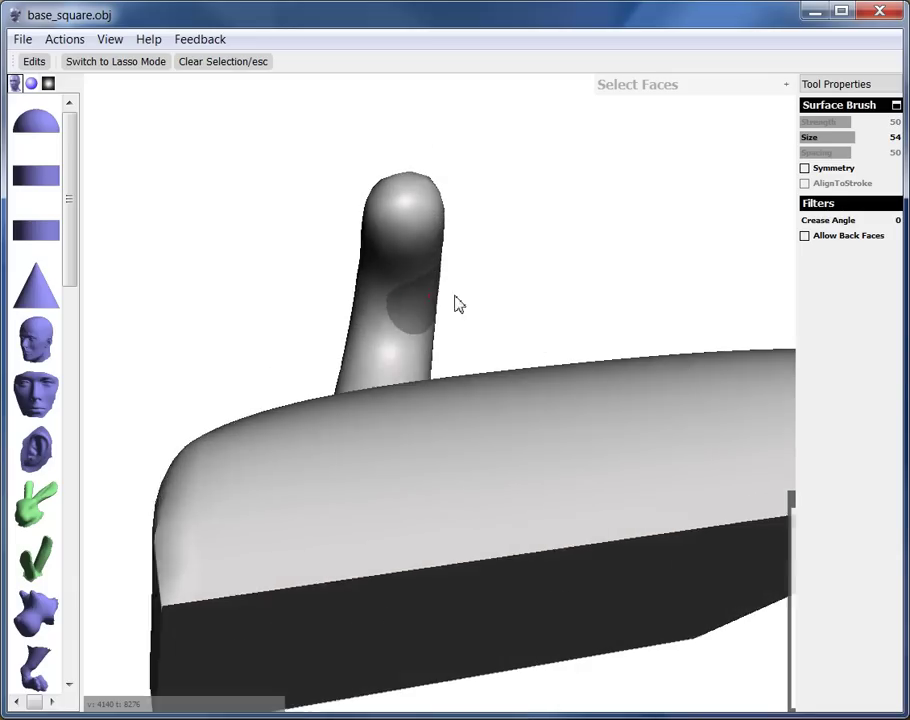
mouse_move(457, 304)
right_mouse_down()
mouse_move(380, 203)
mouse_move(555, 244)
mouse_move(549, 254)
mouse_move(476, 238)
mouse_move(439, 252)
mouse_move(504, 360)
mouse_move(575, 420)
mouse_move(504, 546)
mouse_move(559, 642)
right_mouse_up()
left_click(399, 200)
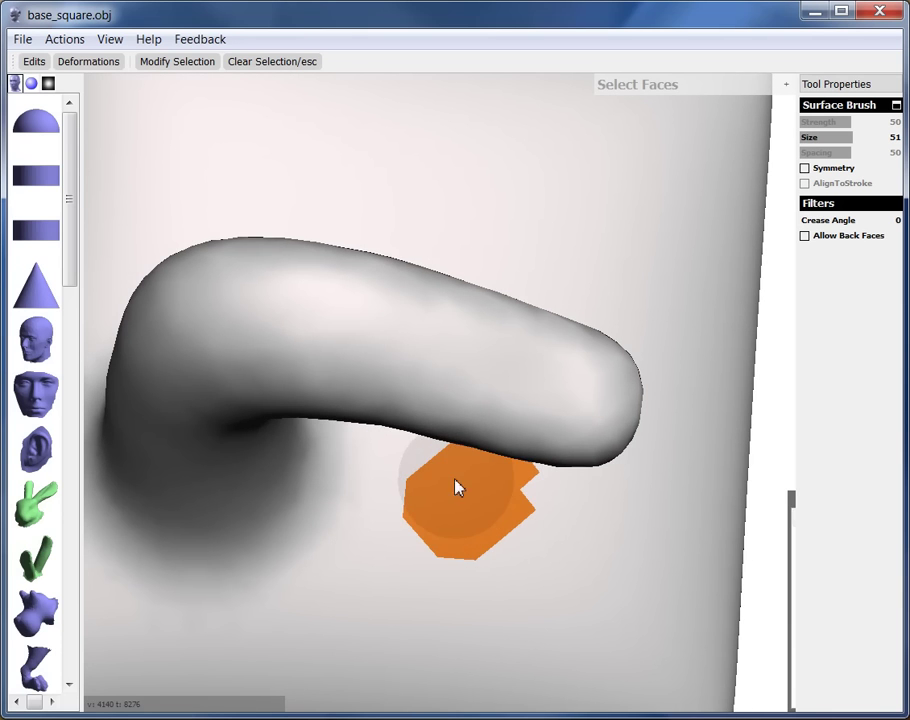
mouse_move(460, 468)
right_mouse_down()
mouse_move(481, 555)
mouse_move(319, 542)
mouse_move(430, 500)
mouse_move(443, 309)
mouse_move(266, 397)
mouse_move(225, 386)
mouse_move(297, 452)
mouse_move(309, 500)
mouse_move(427, 479)
mouse_move(427, 429)
mouse_move(418, 490)
mouse_move(428, 487)
right_mouse_up()
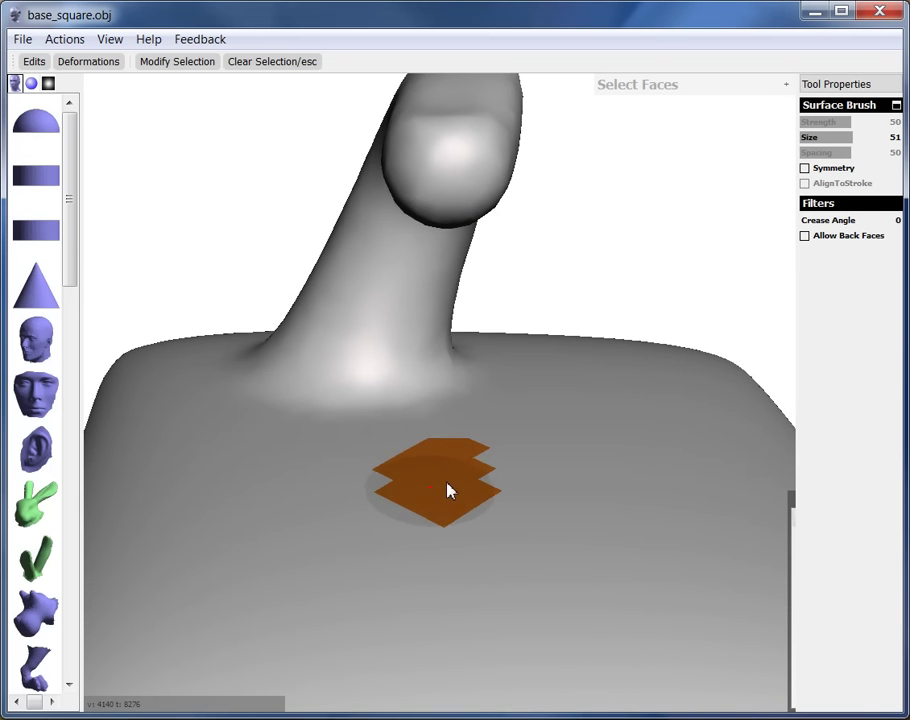
mouse_move(430, 474)
right_mouse_down()
mouse_move(599, 525)
mouse_move(611, 545)
mouse_move(703, 598)
mouse_move(410, 468)
mouse_move(382, 520)
mouse_move(394, 526)
mouse_move(398, 550)
mouse_move(527, 607)
mouse_move(454, 560)
right_mouse_up()
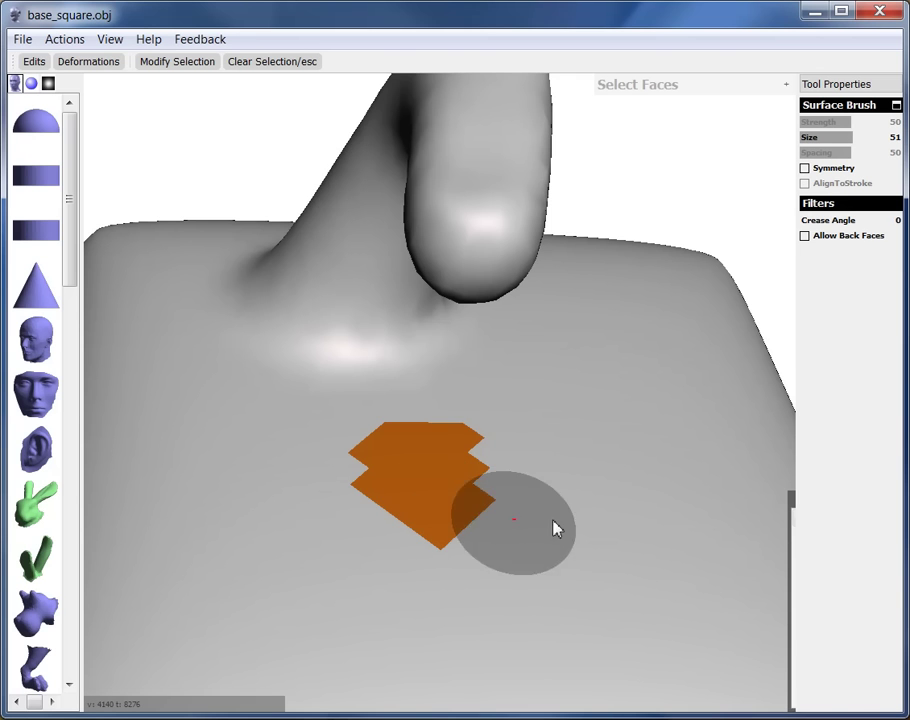
- Smooth the boundaries of the selected face patches and accept the result
left_click(177, 62)
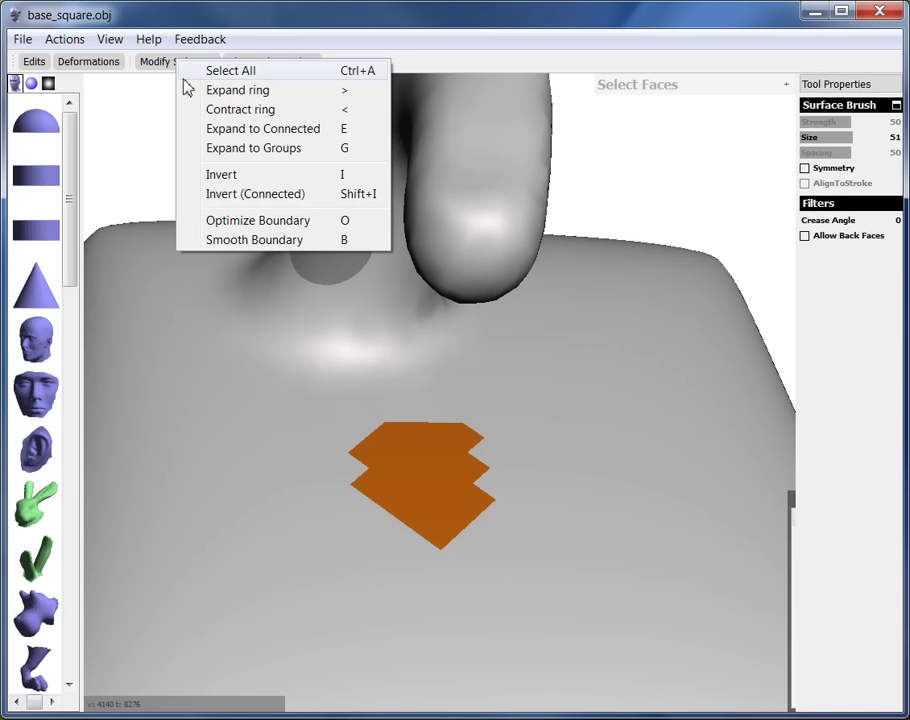
left_click(246, 240)
mouse_move(244, 258)
right_mouse_down()
mouse_move(514, 392)
mouse_move(500, 323)
mouse_move(382, 394)
mouse_move(414, 474)
mouse_move(544, 386)
mouse_move(510, 516)
mouse_move(518, 473)
mouse_move(496, 524)
mouse_move(356, 412)
right_mouse_up()
key("a")
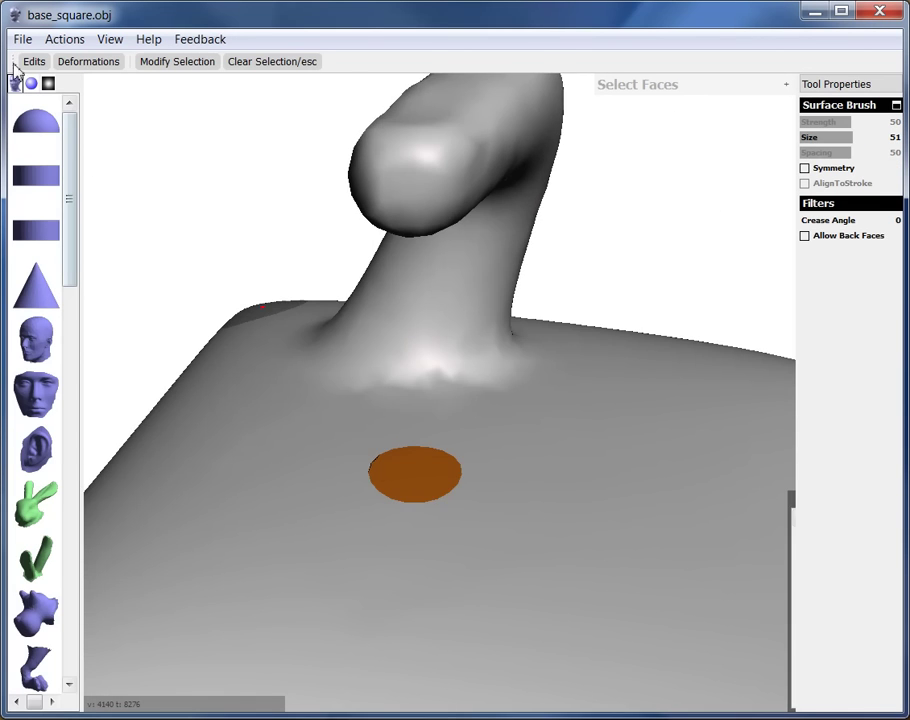
- Bridge the two selected patches into a column with Refine 50 and Smooth 0, accept it, and clear the selection
left_click(32, 62)
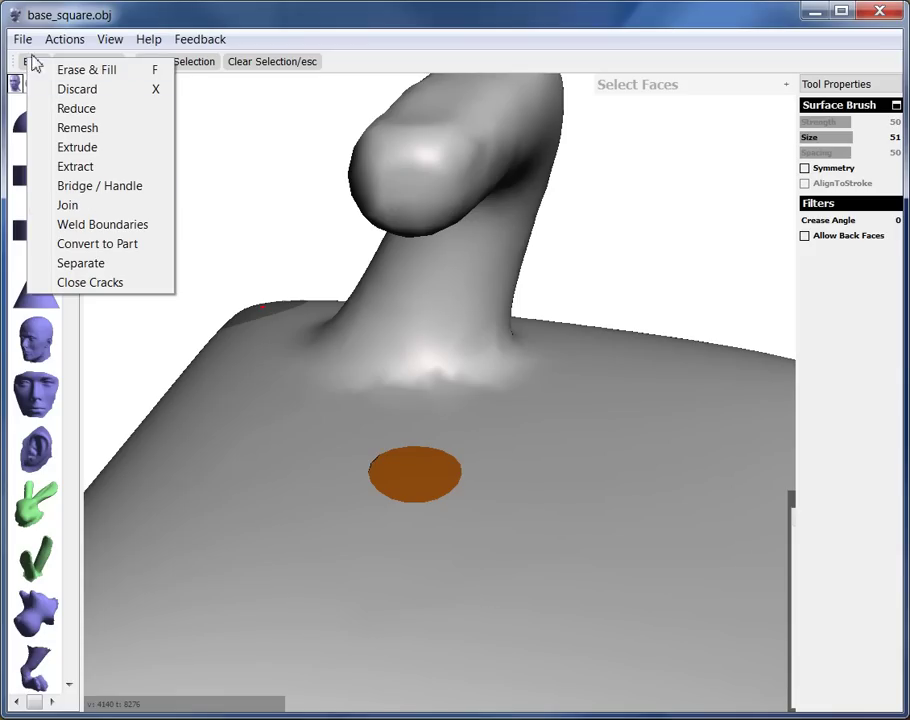
left_click(118, 188)
right_click_drag(116, 193, 530, 482)
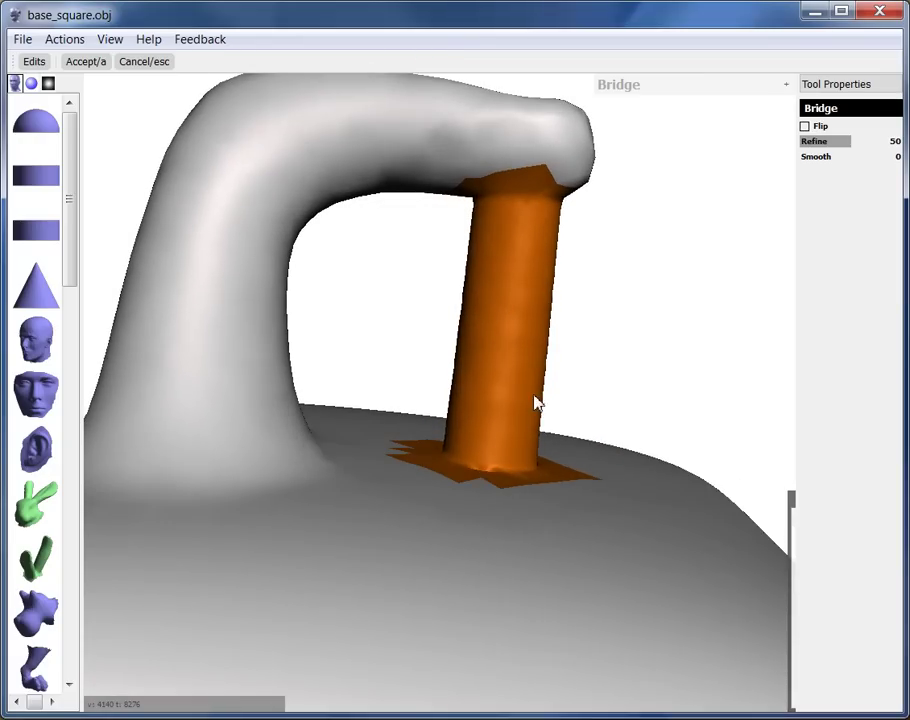
right_click_drag(535, 402, 516, 557)
key("a")
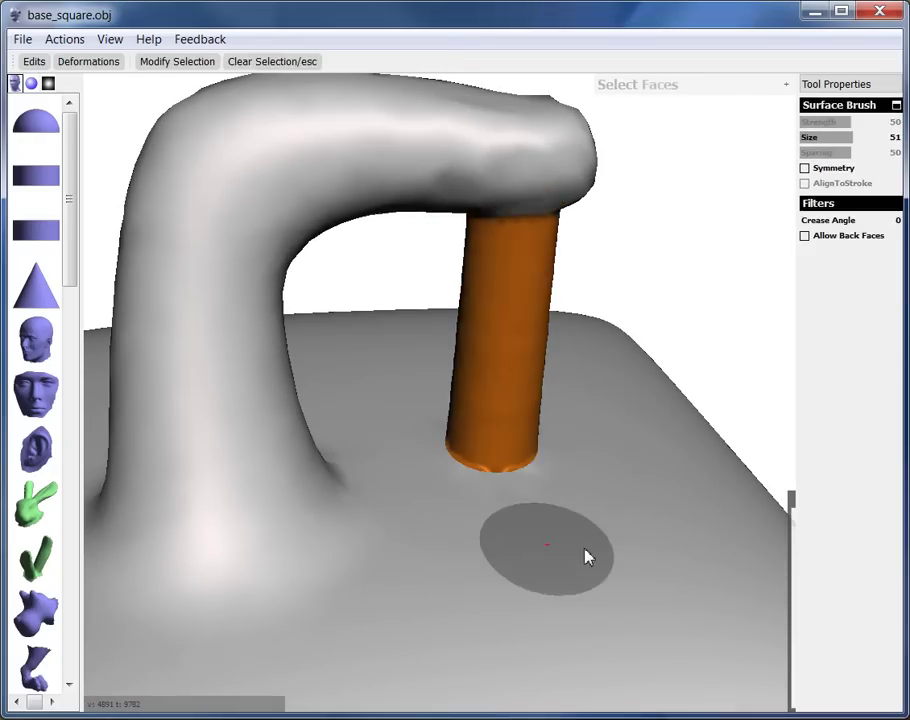
right_click_drag(585, 555, 391, 381)
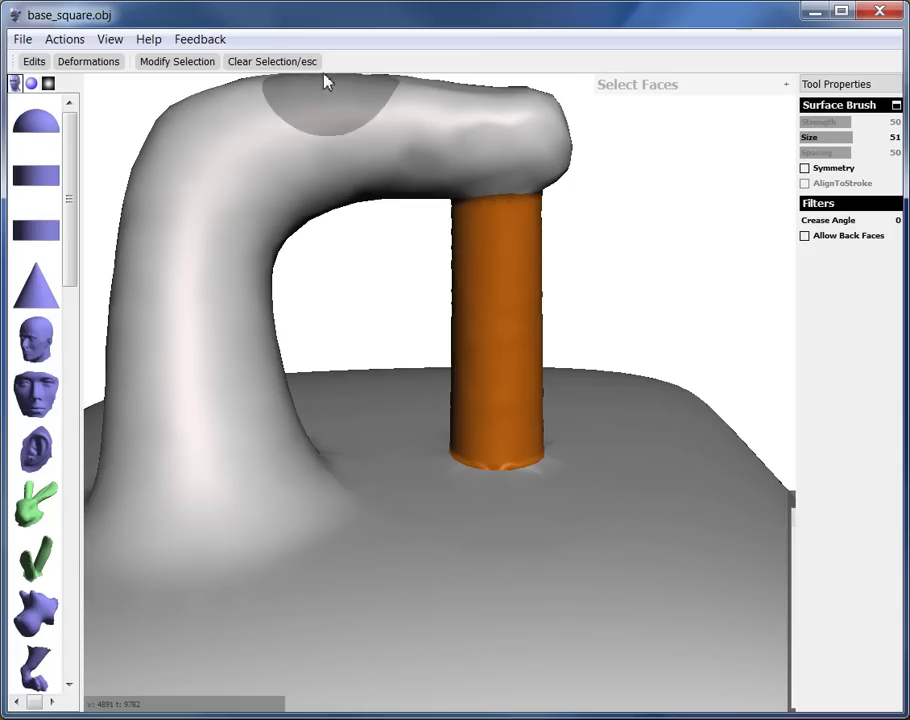
left_click(273, 62)
left_click(280, 61)
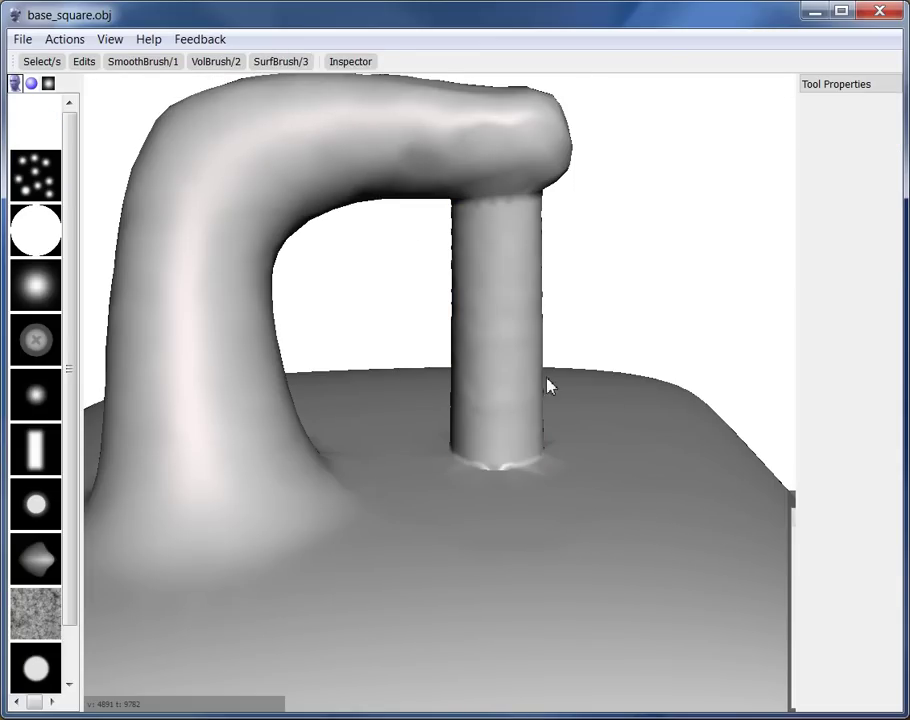
- Examine the bridged column and its joints with the arm and the base from several angles
mouse_move(548, 382)
right_mouse_down()
mouse_move(505, 418)
mouse_move(552, 443)
mouse_move(282, 382)
mouse_move(430, 408)
mouse_move(294, 418)
mouse_move(436, 427)
right_mouse_up()
middle_click_drag(472, 366, 499, 425)
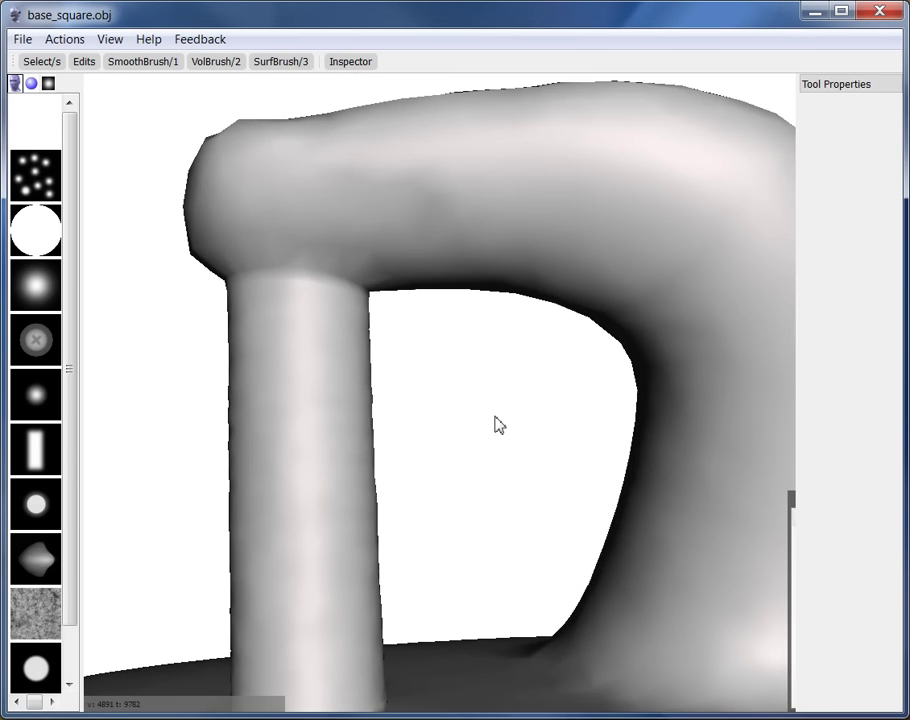
right_click_drag(470, 472, 383, 263)
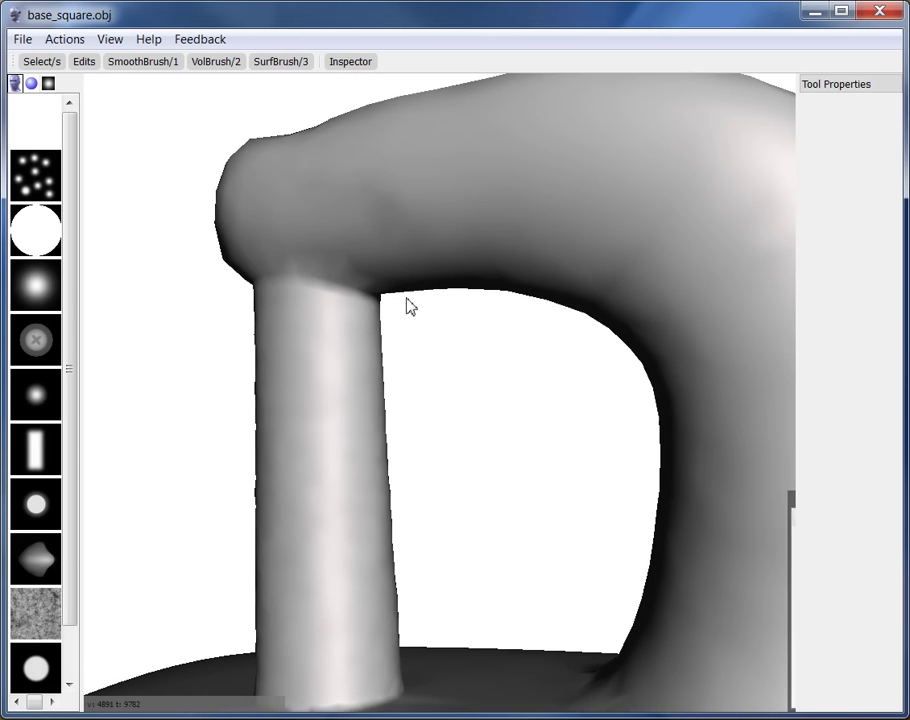
right_click_drag(408, 359, 407, 327)
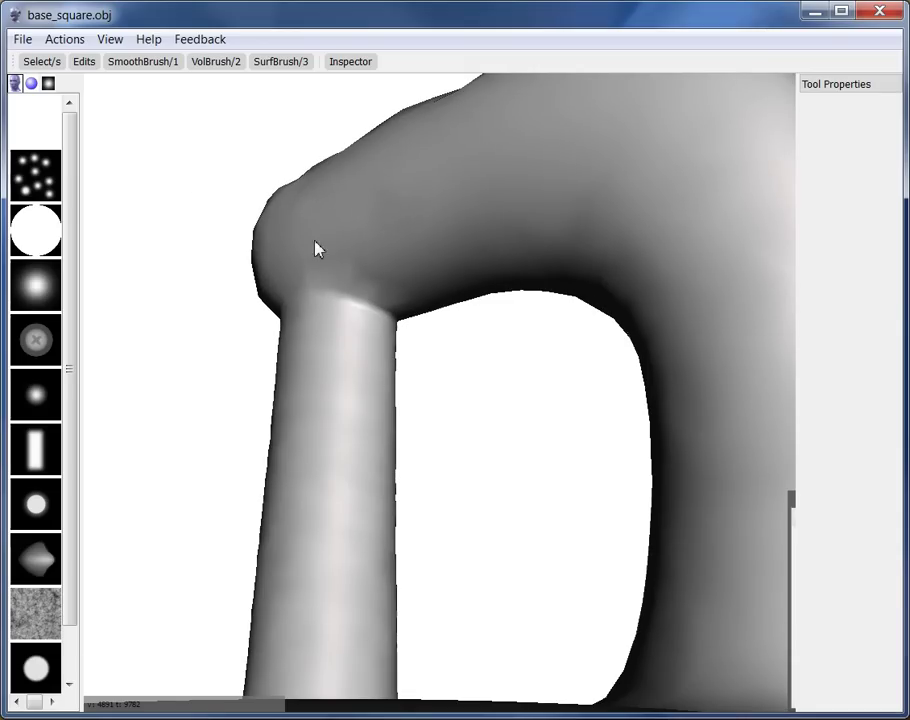
right_click_drag(158, 87, 346, 427)
scroll(398, 295, "up", 5)
right_click_drag(357, 325, 341, 368)
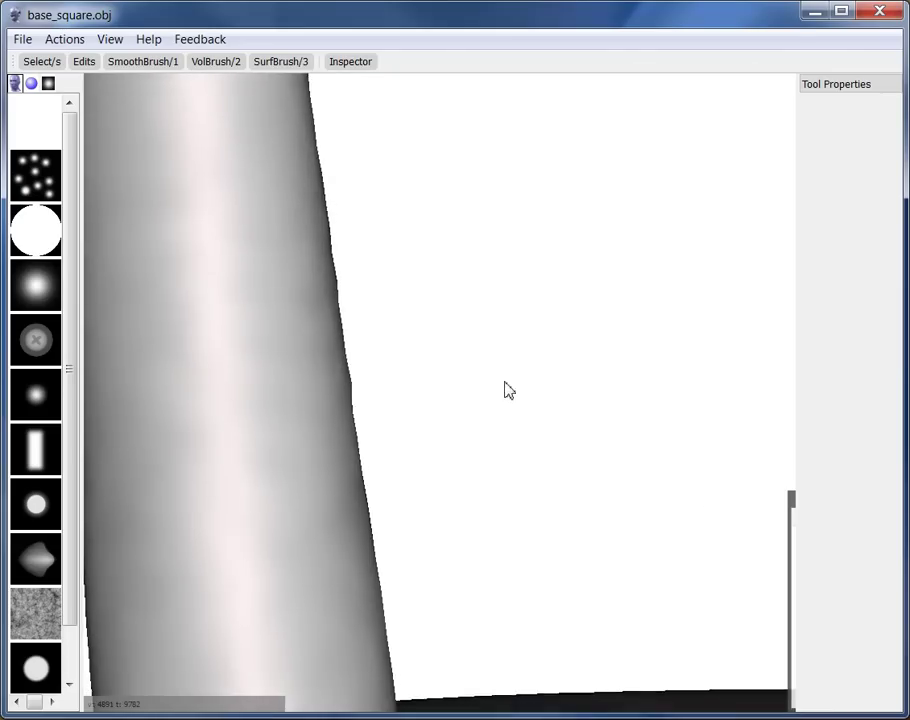
scroll(368, 345, "down", 6)
scroll(370, 344, "up", 3)
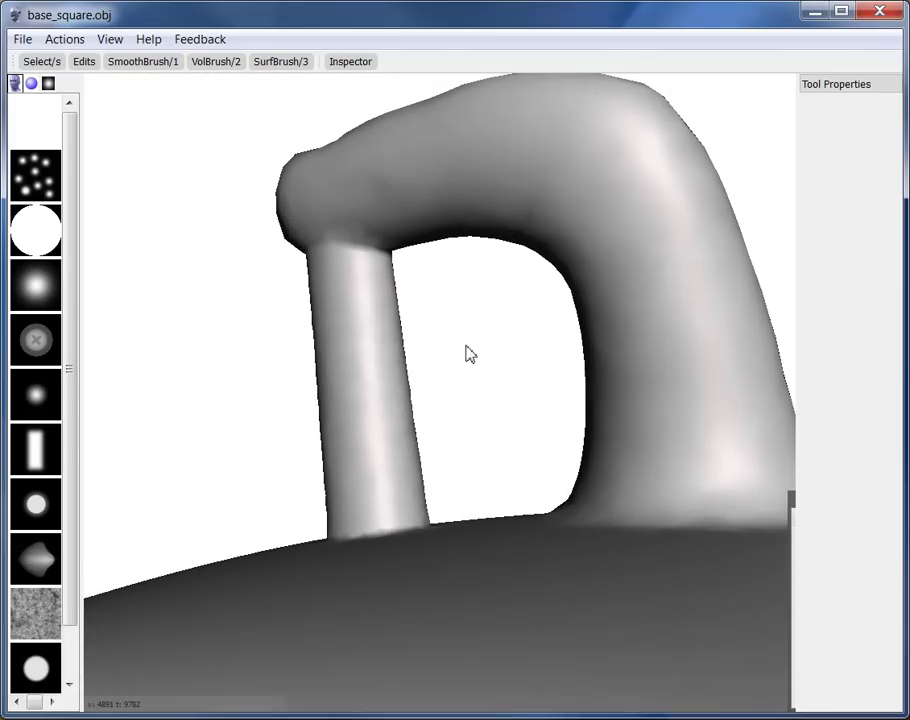
- Build up material in the inner corner between column and arm with the d1 volume brush at strength 62 and size 40
left_click(218, 62)
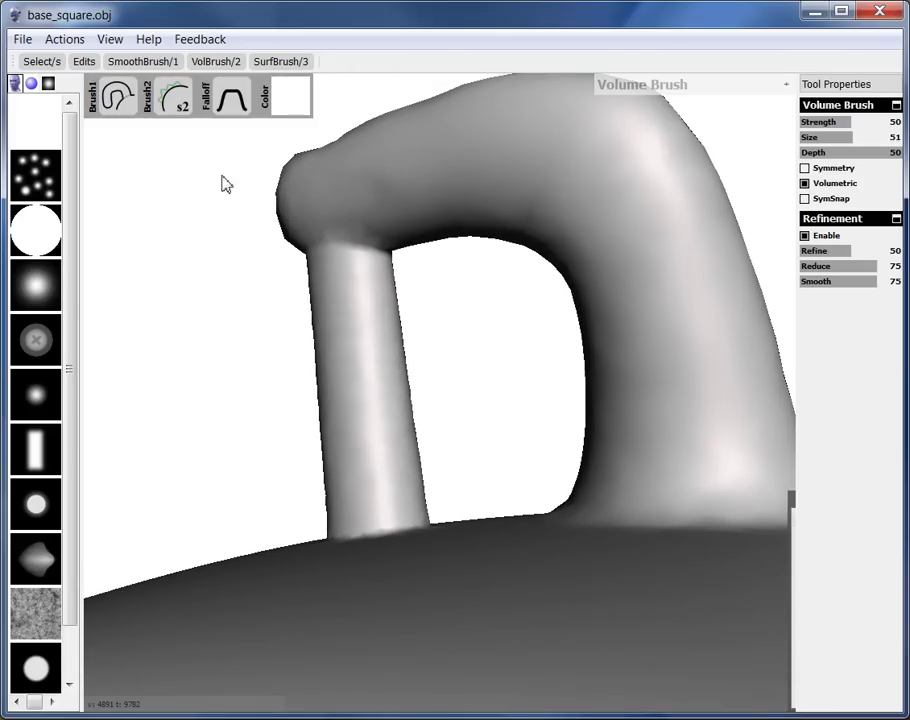
left_click(120, 98)
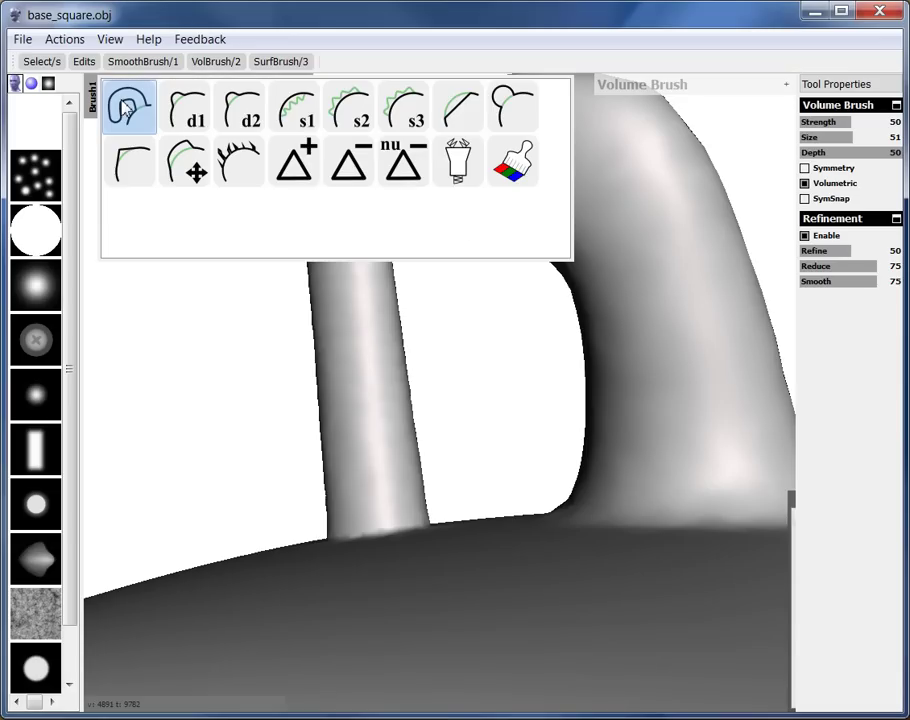
left_click(196, 110)
mouse_move(414, 257)
right_mouse_down()
mouse_move(365, 248)
mouse_move(368, 256)
right_mouse_up()
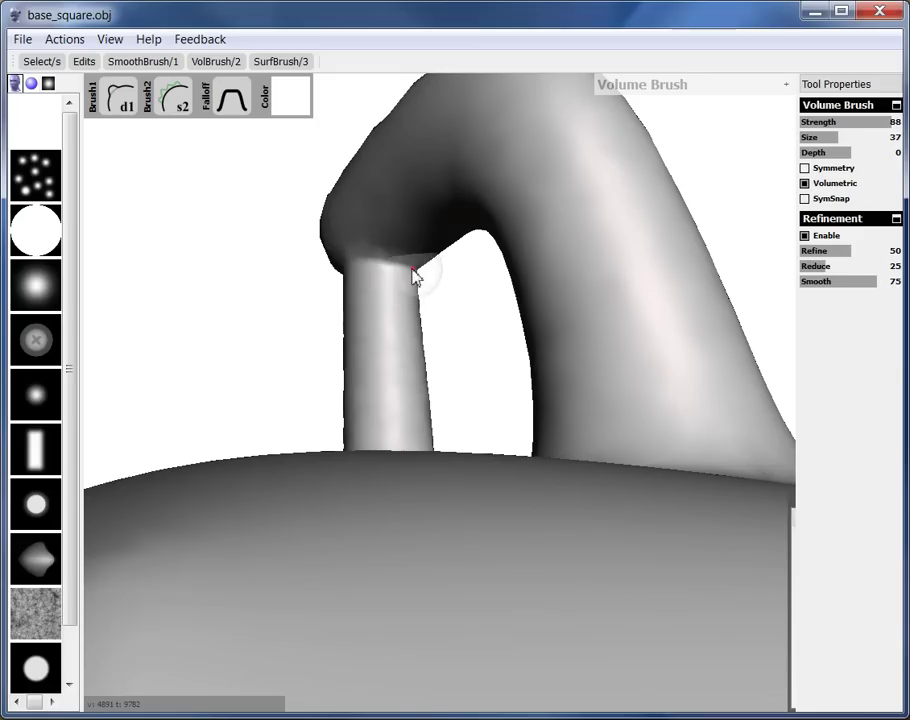
scroll(406, 286, "up", 3)
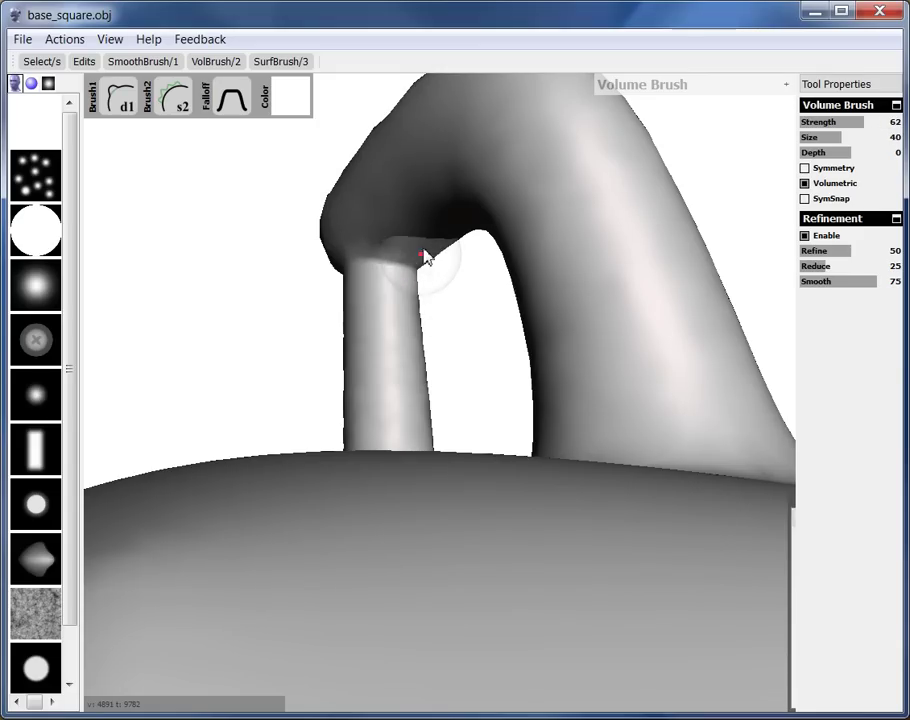
mouse_move(433, 250)
right_mouse_down()
mouse_move(431, 260)
mouse_move(494, 244)
mouse_move(423, 303)
mouse_move(407, 296)
mouse_move(386, 321)
mouse_move(455, 374)
mouse_move(368, 341)
mouse_move(452, 332)
right_mouse_up()
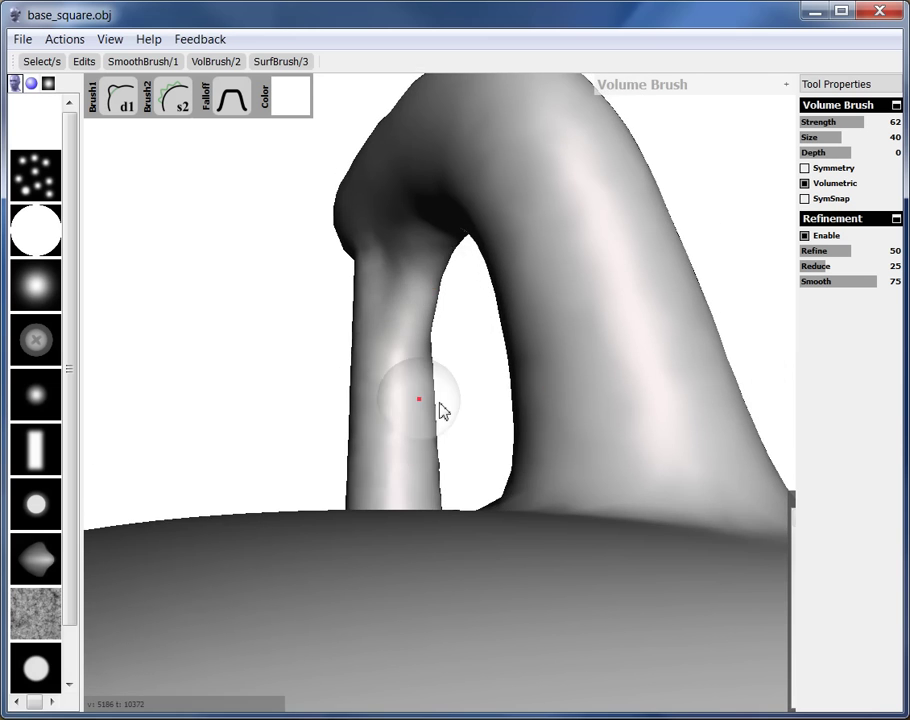
mouse_move(443, 411)
right_mouse_down()
mouse_move(555, 413)
mouse_move(409, 376)
right_mouse_up()
mouse_move(530, 284)
right_mouse_down()
mouse_move(376, 360)
mouse_move(528, 423)
mouse_move(507, 420)
right_mouse_up()
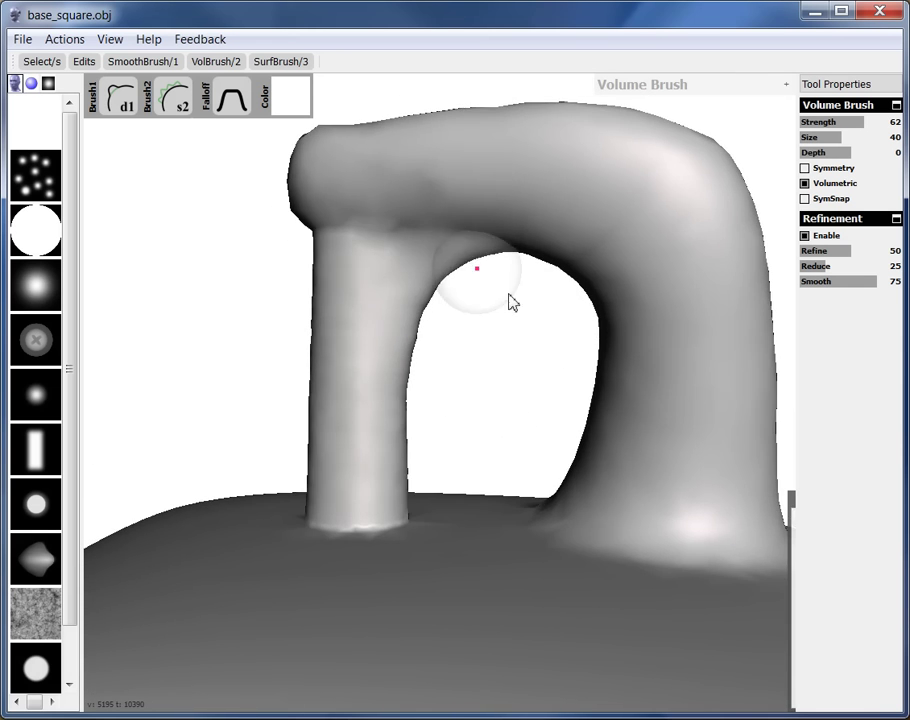
- Switch back to the pull-type volume brush and draw a second slanted arm out of the base at size 75
mouse_move(513, 302)
right_mouse_down()
mouse_move(577, 325)
mouse_move(619, 325)
mouse_move(474, 321)
mouse_move(565, 332)
mouse_move(628, 439)
mouse_move(534, 537)
mouse_move(646, 582)
mouse_move(583, 555)
mouse_move(630, 533)
mouse_move(477, 388)
mouse_move(346, 513)
mouse_move(400, 463)
mouse_move(374, 380)
mouse_move(382, 355)
mouse_move(448, 415)
mouse_move(402, 368)
right_mouse_up()
left_click(118, 97)
left_click(124, 92)
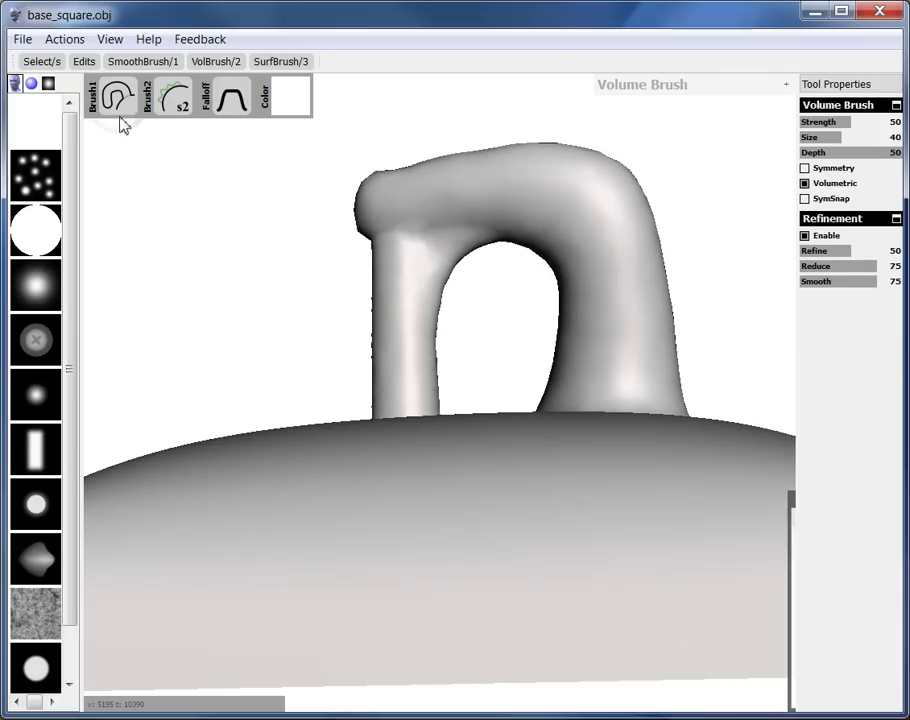
mouse_move(260, 330)
right_mouse_down()
mouse_move(320, 390)
mouse_move(410, 452)
mouse_move(449, 465)
mouse_move(420, 451)
right_mouse_up()
left_click_drag(449, 431, 553, 378)
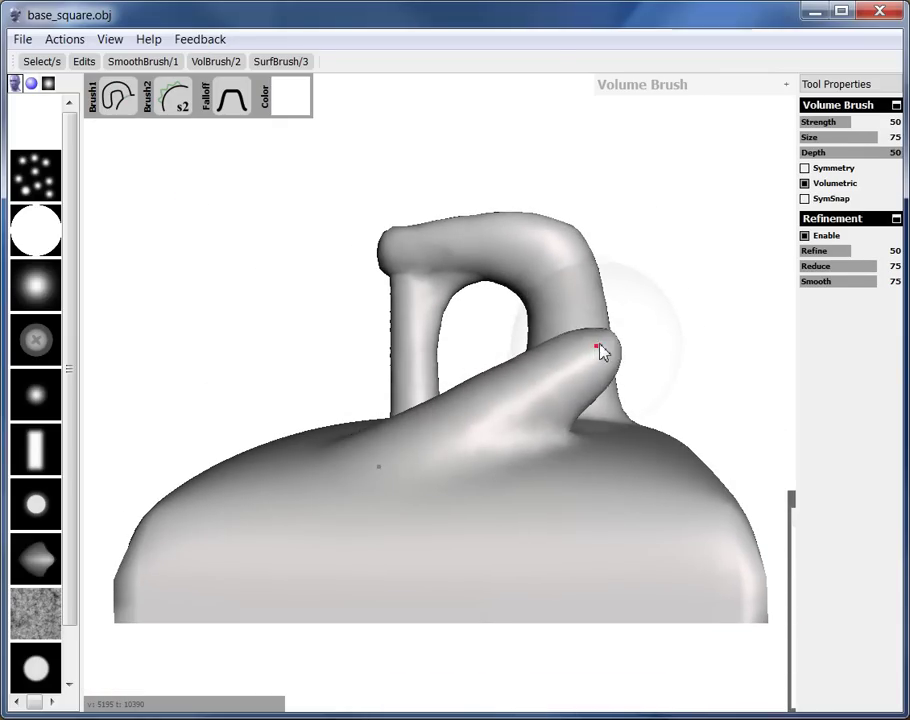
mouse_move(623, 352)
right_mouse_down()
mouse_move(546, 461)
mouse_move(426, 485)
mouse_move(414, 502)
mouse_move(118, 118)
right_mouse_up()
- Build a thin support web between the second arm's tip and the base with the d1 volume brush at size 35 and strength 76
left_click(116, 100)
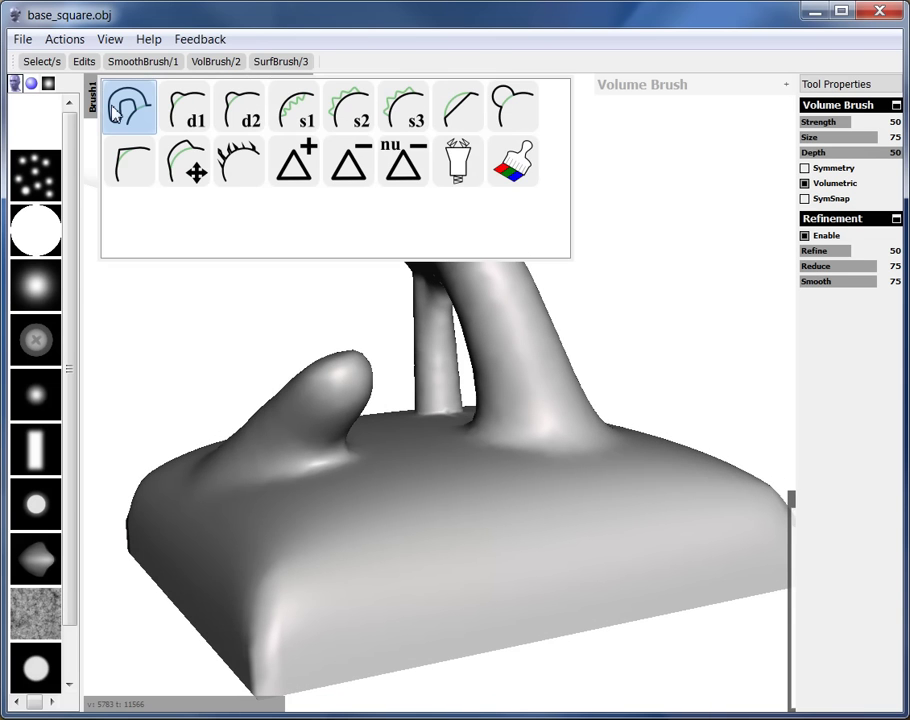
left_click(200, 122)
right_click_drag(201, 406, 283, 443)
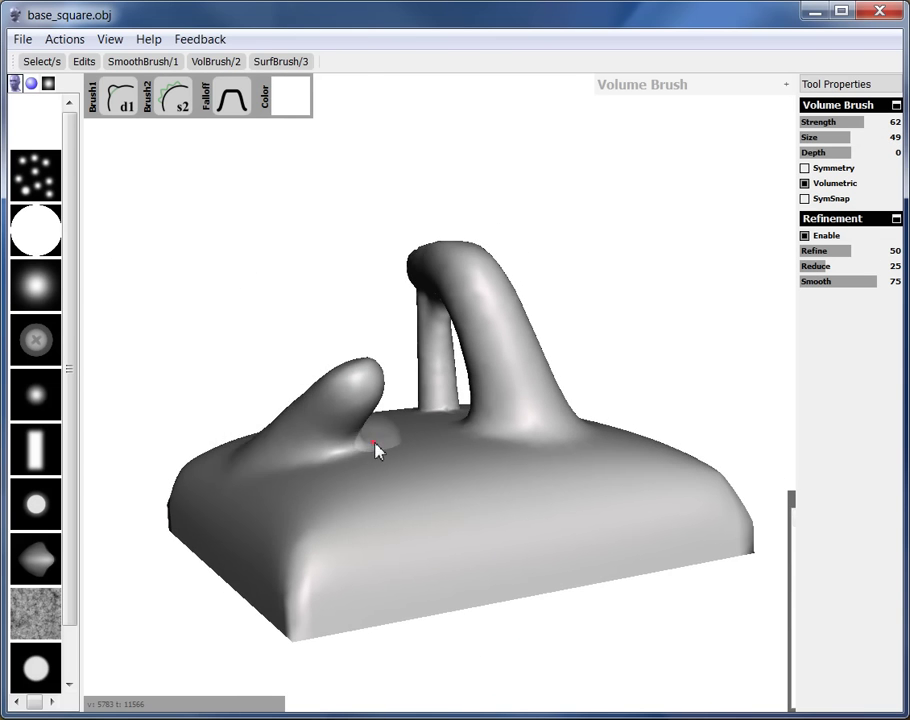
mouse_move(375, 443)
right_mouse_down()
mouse_move(209, 469)
mouse_move(368, 478)
right_mouse_up()
scroll(366, 478, "up", 2)
mouse_move(232, 468)
right_mouse_down()
mouse_move(338, 440)
mouse_move(328, 427)
right_mouse_up()
key("bracketleft")
key("bracketleft")
key("bracketleft")
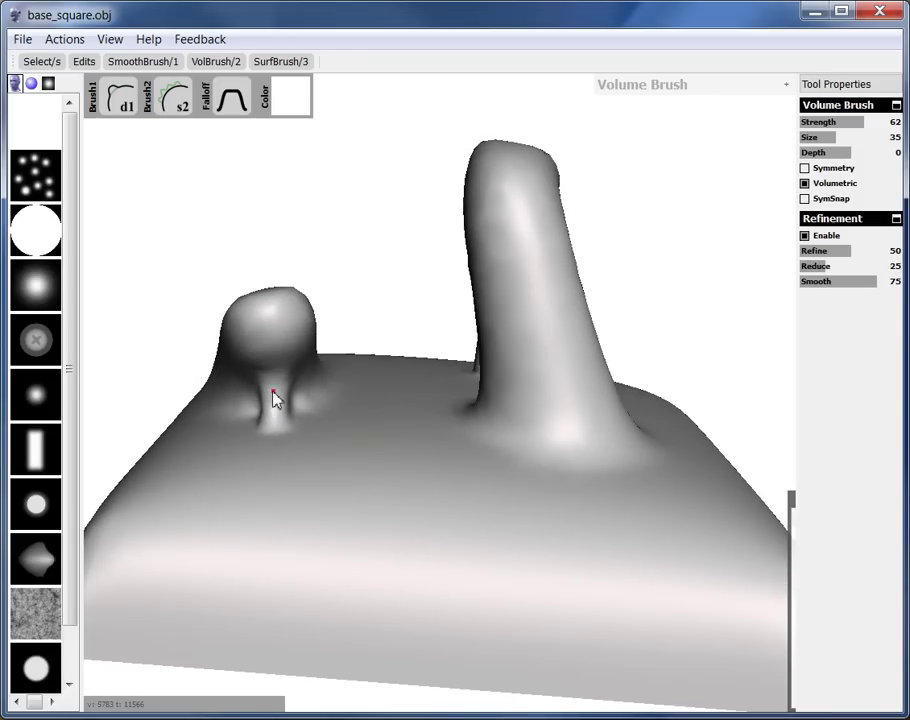
mouse_move(270, 431)
right_mouse_down()
mouse_move(543, 425)
mouse_move(300, 408)
right_mouse_up()
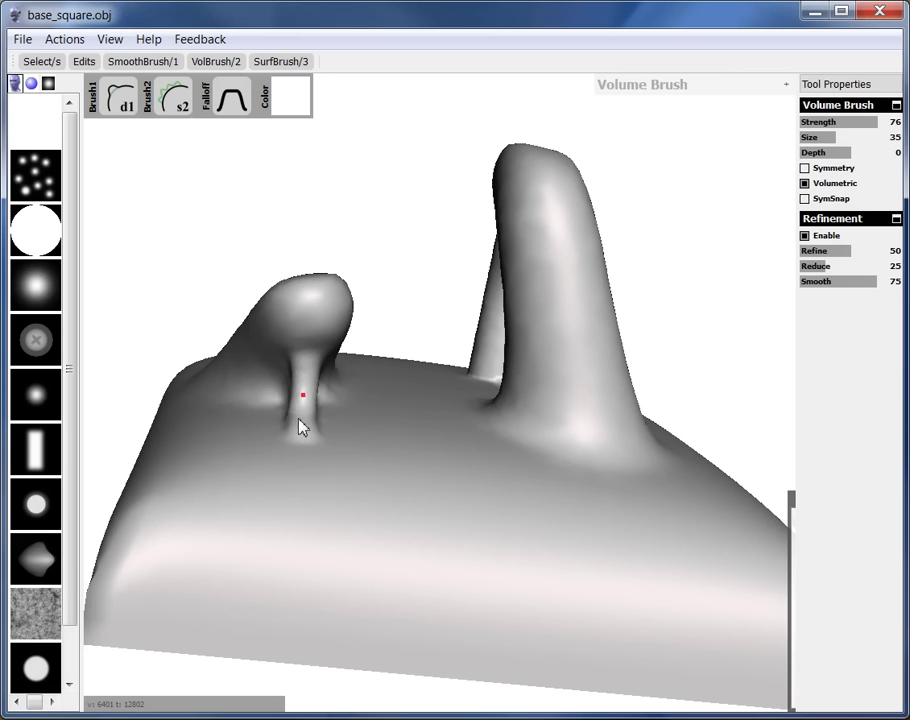
mouse_move(302, 428)
right_mouse_down()
mouse_move(388, 396)
mouse_move(575, 402)
mouse_move(640, 380)
right_mouse_up()
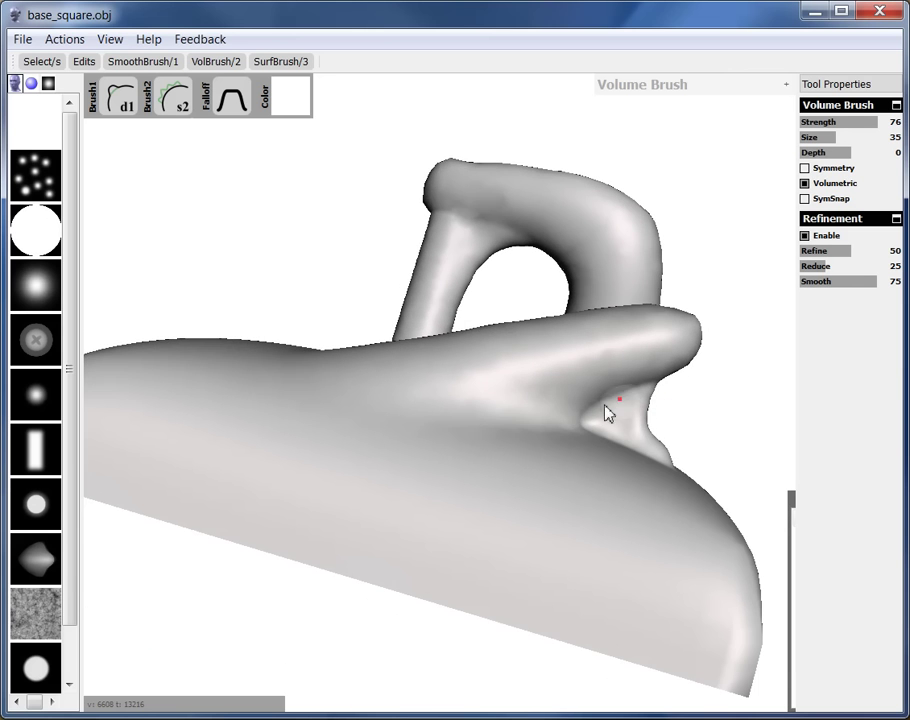
- Select a zigzag strip of faces on the base in front of the large arm and delete them
mouse_move(730, 490)
right_mouse_down()
mouse_move(646, 487)
mouse_move(485, 435)
mouse_move(402, 355)
mouse_move(440, 488)
mouse_move(398, 437)
mouse_move(189, 416)
mouse_move(323, 473)
mouse_move(512, 487)
mouse_move(406, 455)
mouse_move(617, 467)
mouse_move(443, 532)
right_mouse_up()
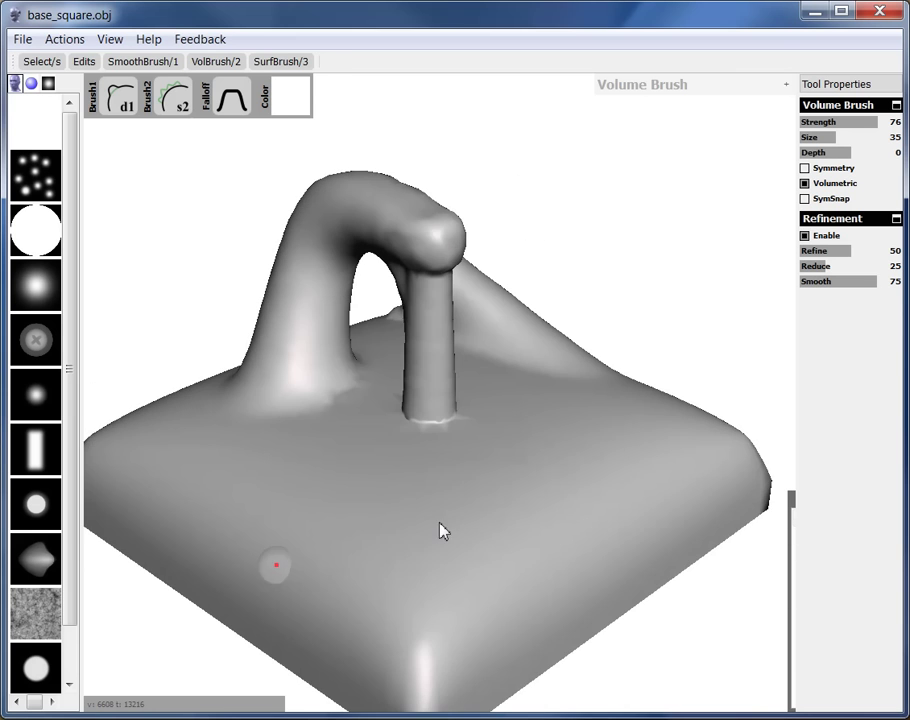
key("s")
mouse_move(345, 488)
right_mouse_down()
mouse_move(311, 514)
mouse_move(491, 504)
mouse_move(487, 561)
mouse_move(525, 527)
mouse_move(492, 544)
mouse_move(549, 479)
mouse_move(497, 388)
mouse_move(538, 466)
mouse_move(225, 378)
right_mouse_up()
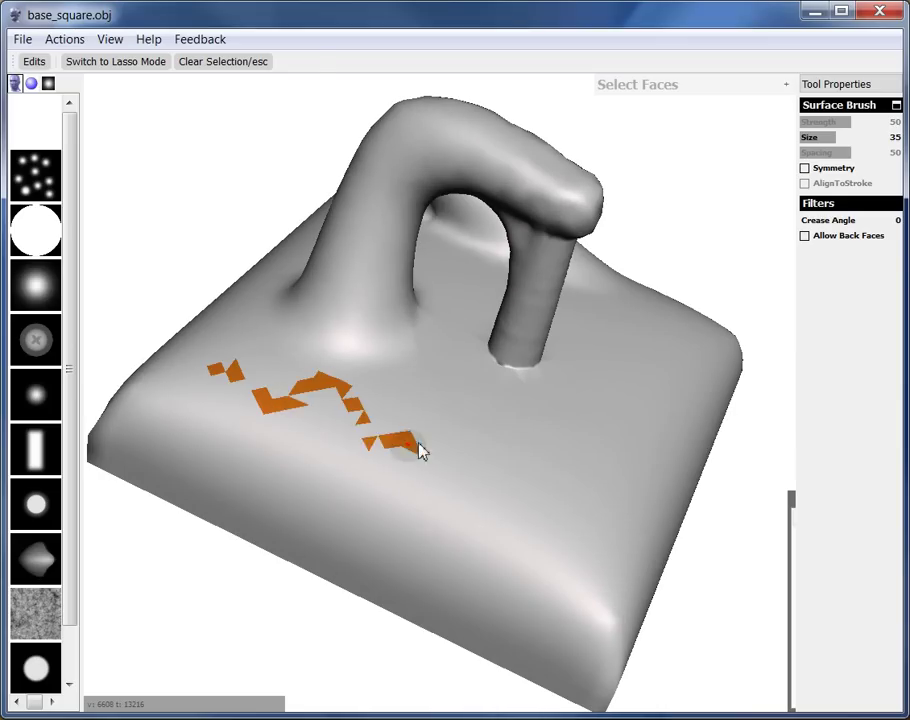
right_click_drag(420, 452, 455, 515)
key("Delete")
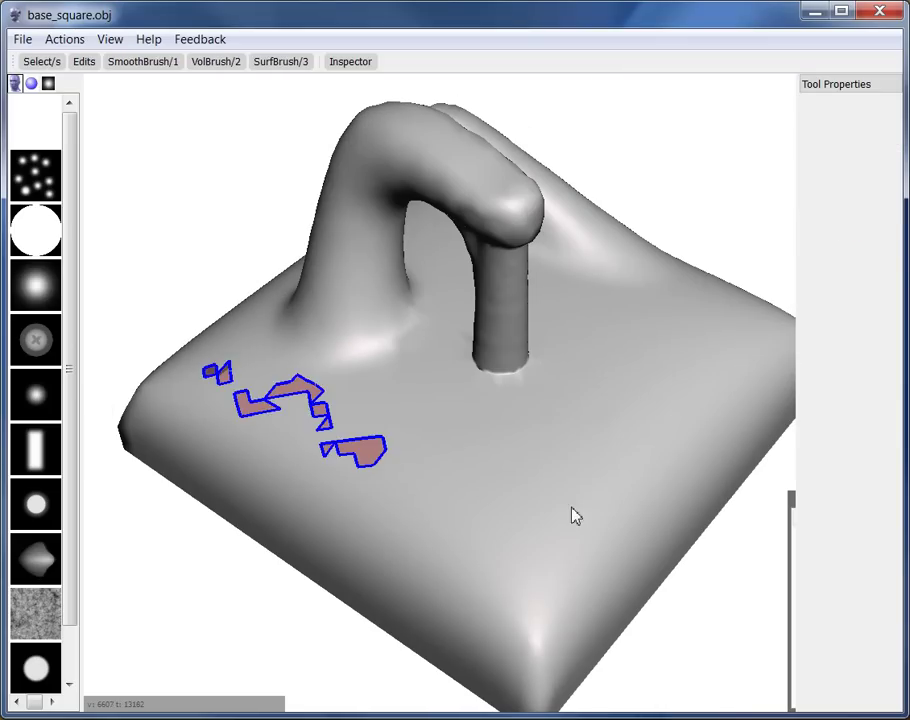
- Run the Inspector on the mesh to examine the zigzag of holes in front of the large arm
right_click_drag(571, 506, 423, 550)
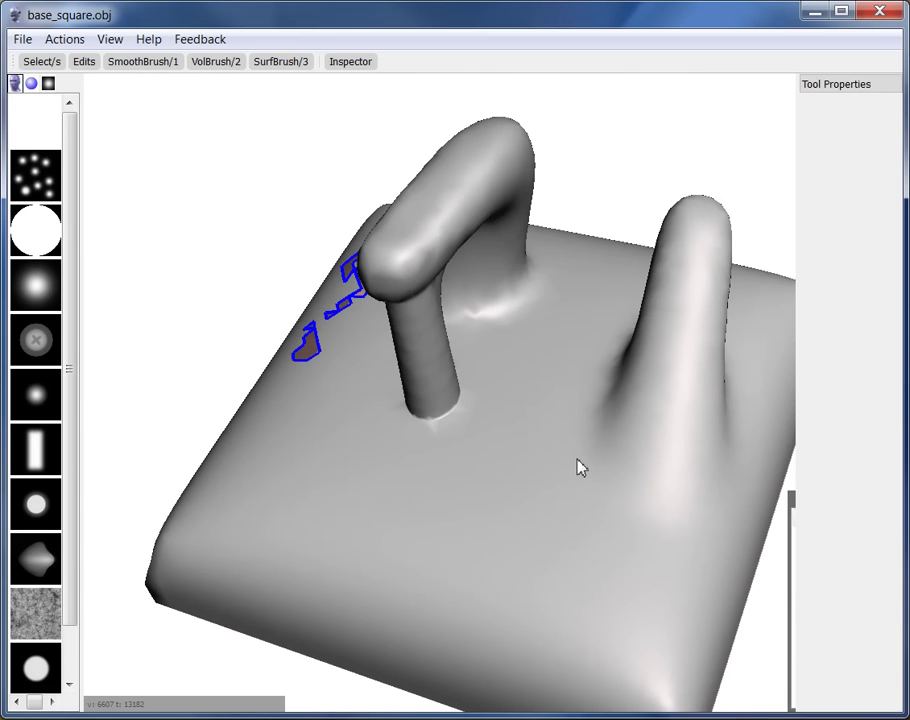
right_click_drag(580, 467, 478, 424)
right_click_drag(529, 402, 570, 268)
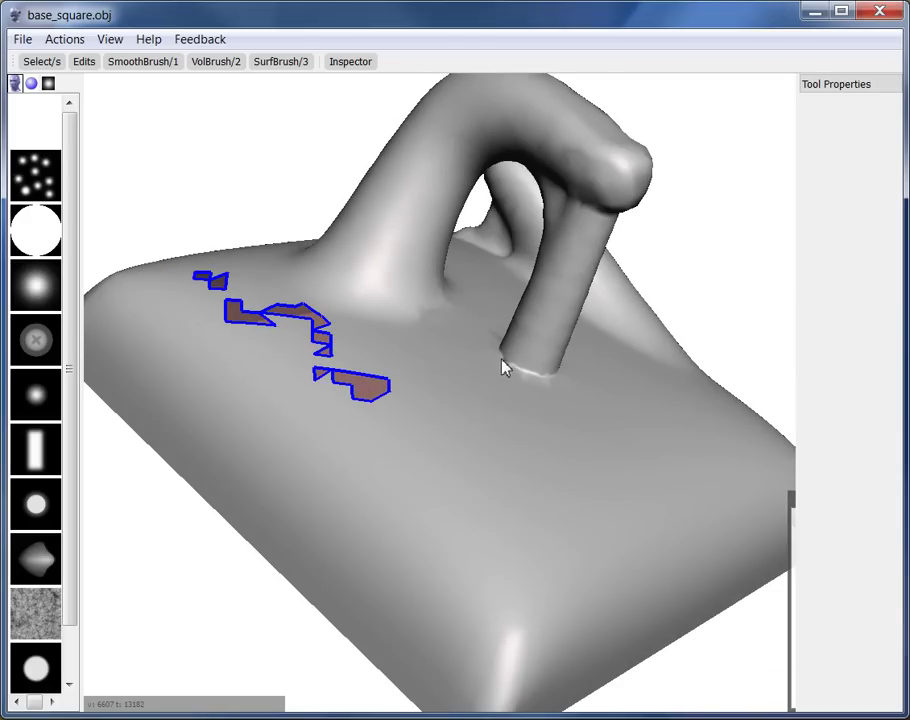
right_click_drag(544, 396, 96, 284)
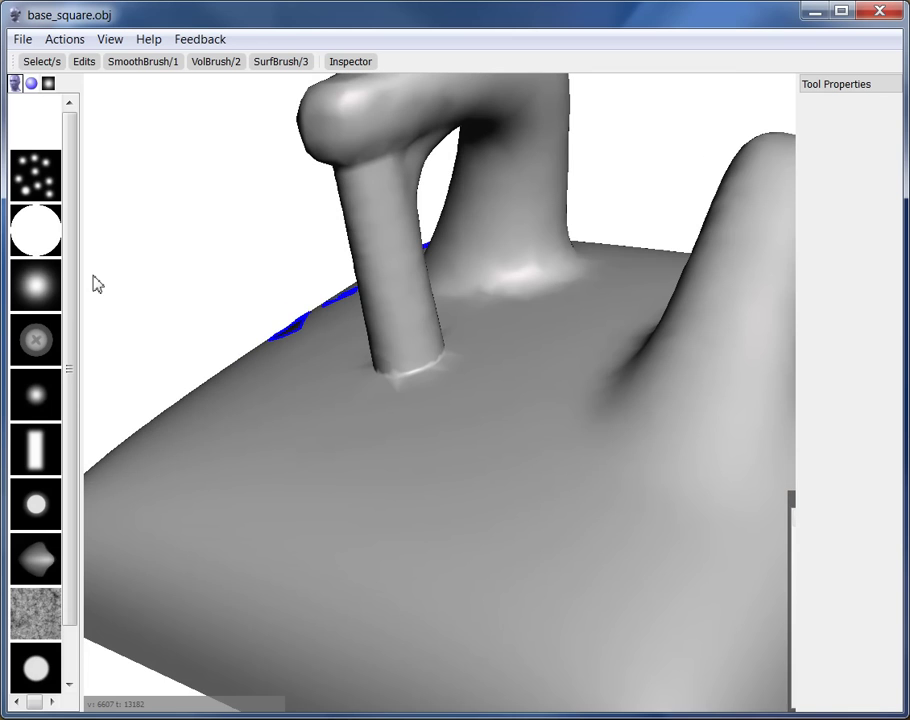
left_click(32, 85)
left_click(16, 84)
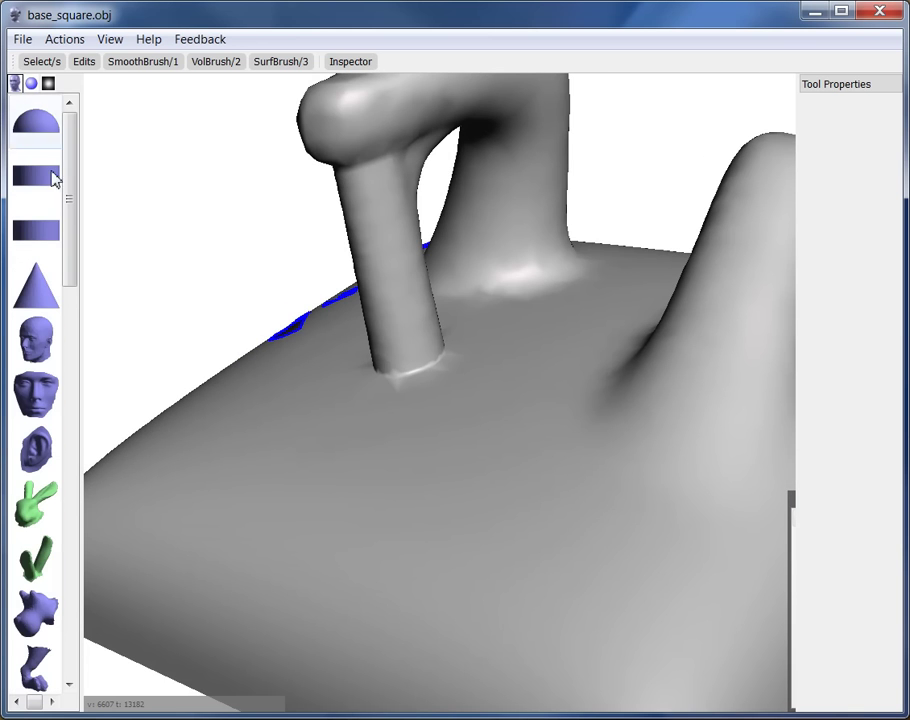
right_click_drag(111, 386, 368, 197)
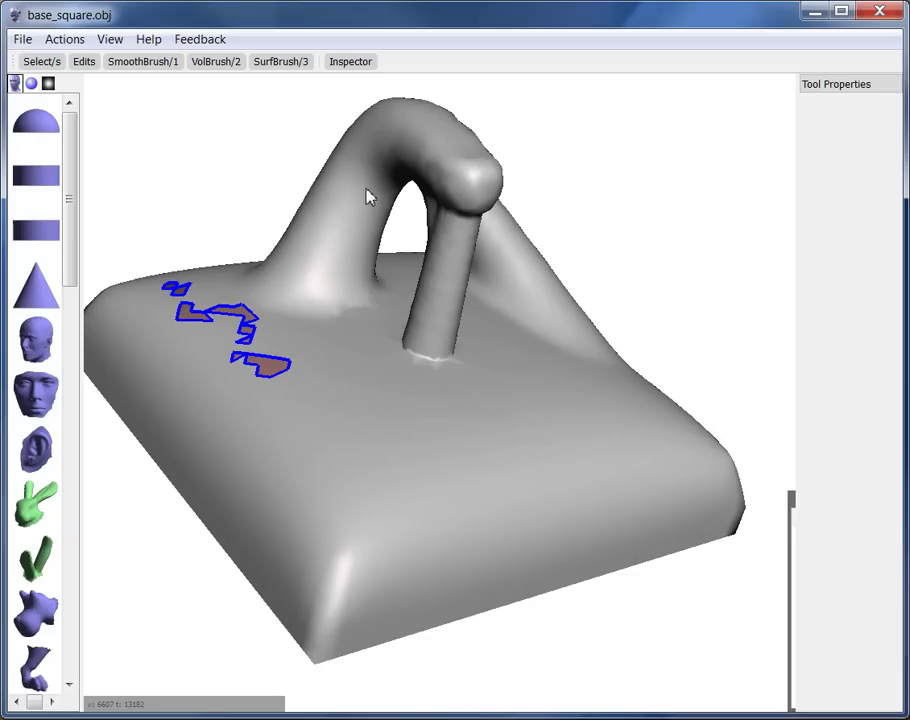
left_click(357, 64)
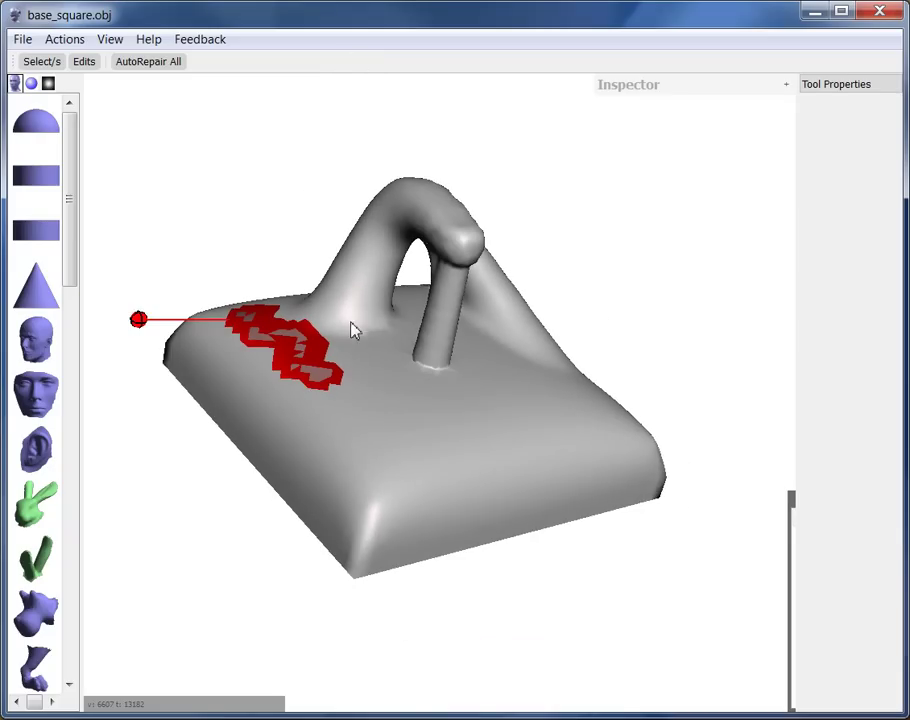
- Select a bent strip of faces across the base near its front corner and delete them
key("s")
mouse_move(390, 478)
left_mouse_down()
mouse_move(452, 437)
mouse_move(511, 443)
left_mouse_up()
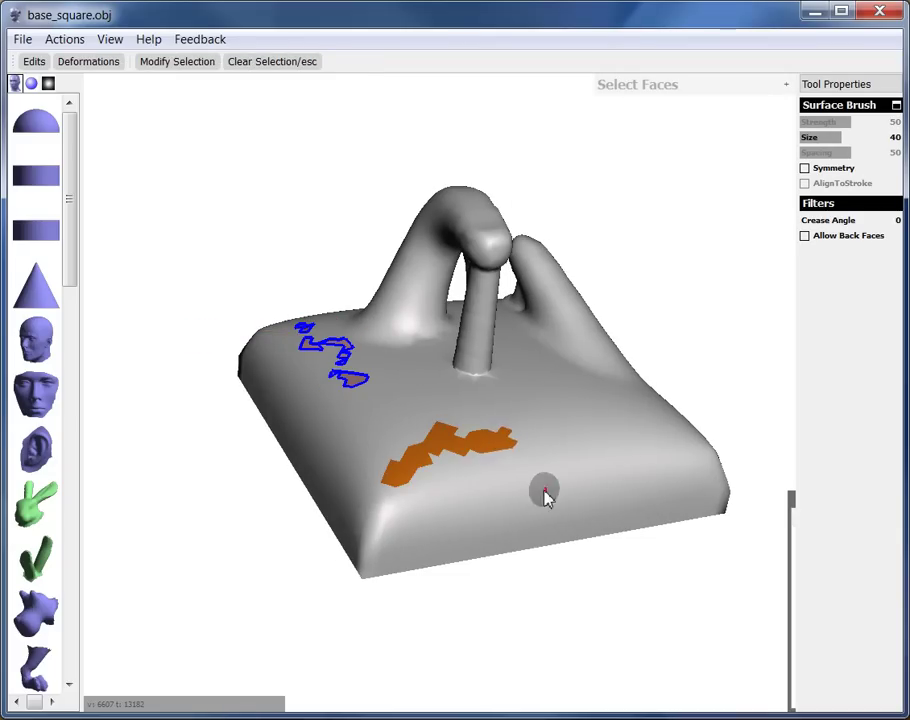
key("Delete")
- Reduce the selection brush to size 17, select a tiny face at the foot of the thin column and delete it
mouse_move(586, 505)
right_mouse_down()
mouse_move(542, 426)
mouse_move(441, 406)
right_mouse_up()
key("s")
scroll(583, 401, "up", 5)
scroll(583, 401, "up", 4)
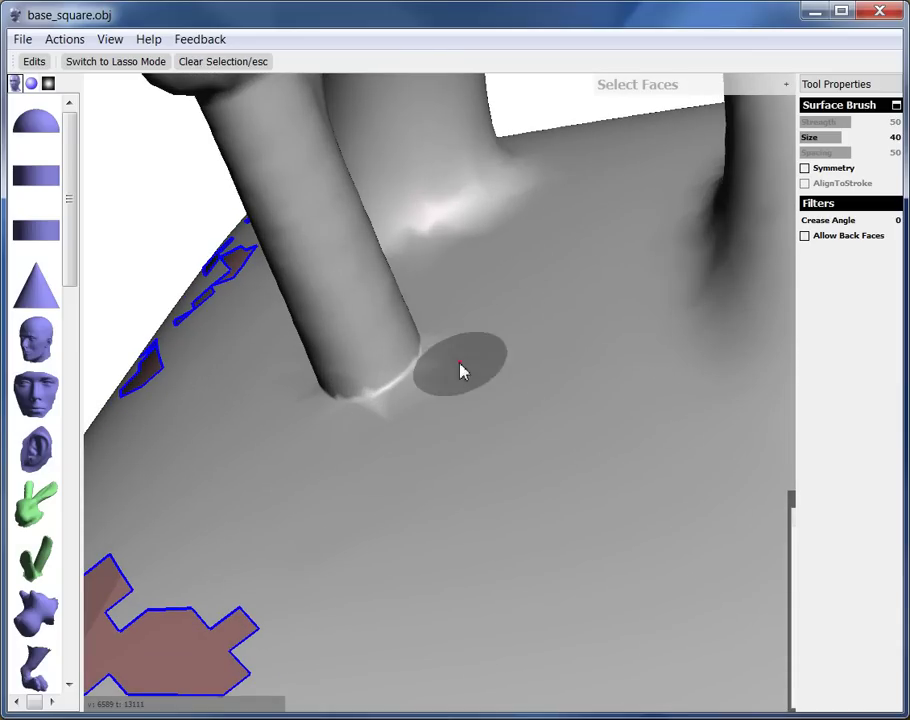
key("bracketleft")
key("bracketleft")
key("bracketleft")
key("bracketleft")
key("bracketleft")
key("bracketleft")
key("bracketleft")
key("bracketleft")
left_click(421, 356)
key("Delete")
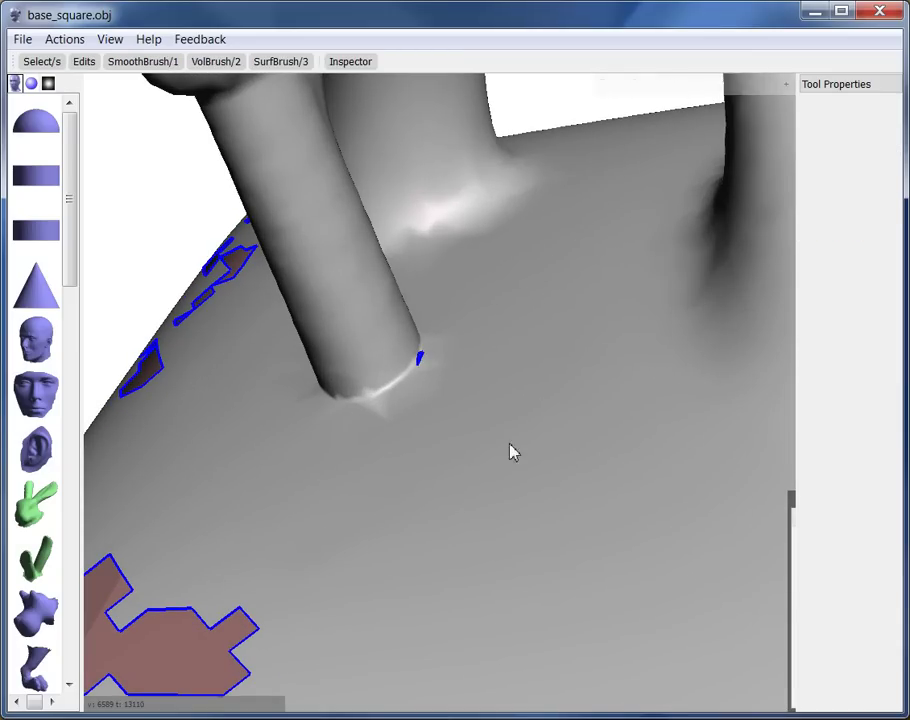
- Run the Inspector again and repair the tiny hole at the column's foot through its blue marker
scroll(510, 443, "down", 4)
right_click_drag(323, 496, 601, 461)
scroll(601, 461, "down", 3)
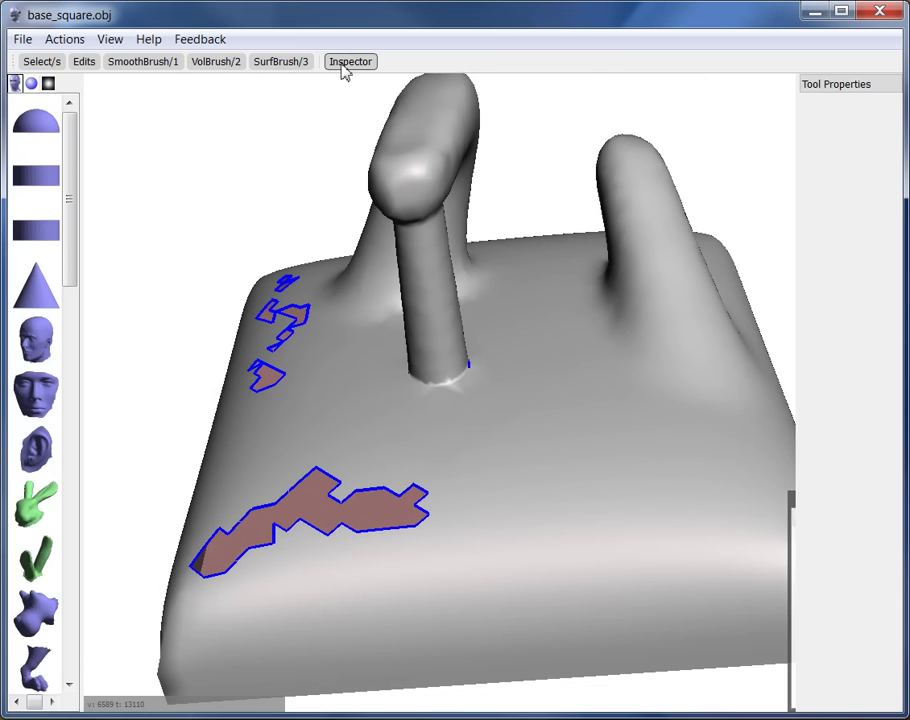
left_click(345, 63)
scroll(590, 370, "down", 5)
right_click_drag(510, 386, 348, 624)
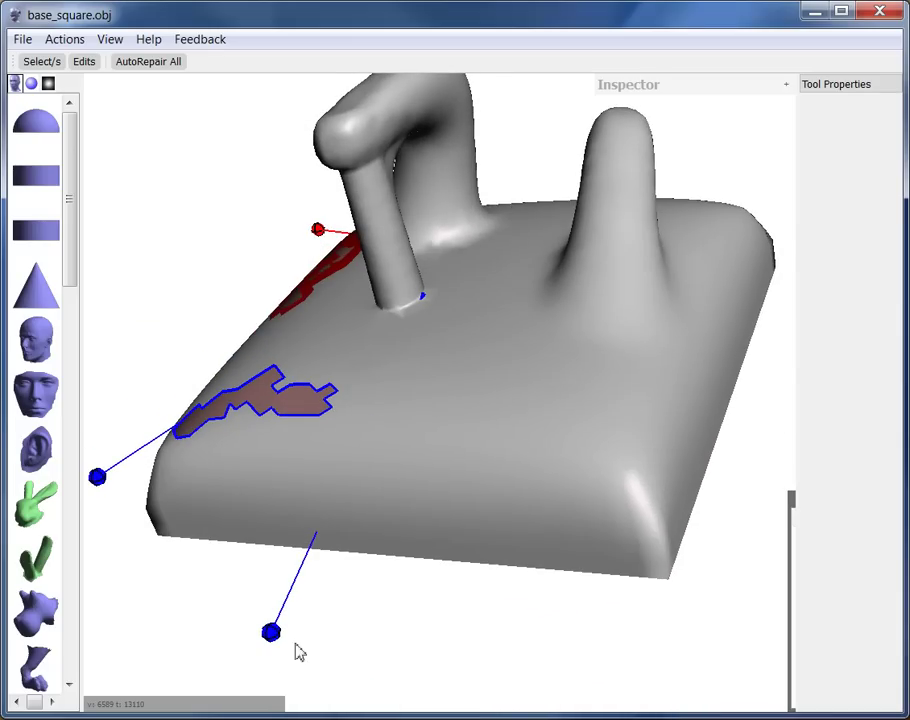
right_click_drag(298, 652, 331, 617)
left_click(287, 593)
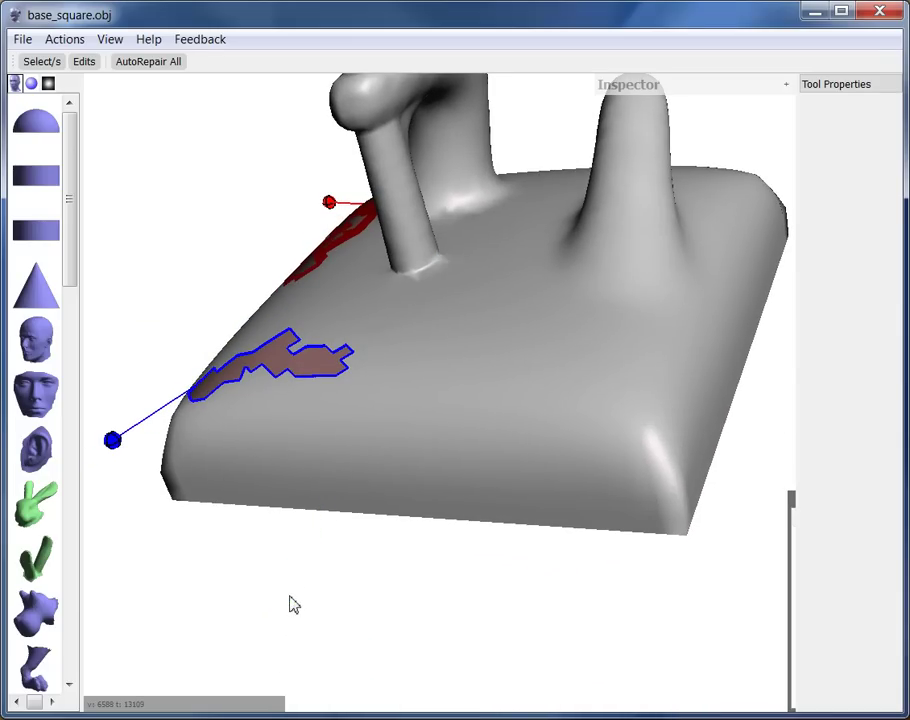
- Repair the zigzag group of holes in front of the large arm through its red Inspector marker
right_click_drag(293, 604, 287, 577)
mouse_move(434, 284)
right_mouse_down()
mouse_move(451, 492)
mouse_move(498, 481)
mouse_move(402, 522)
mouse_move(360, 440)
right_mouse_up()
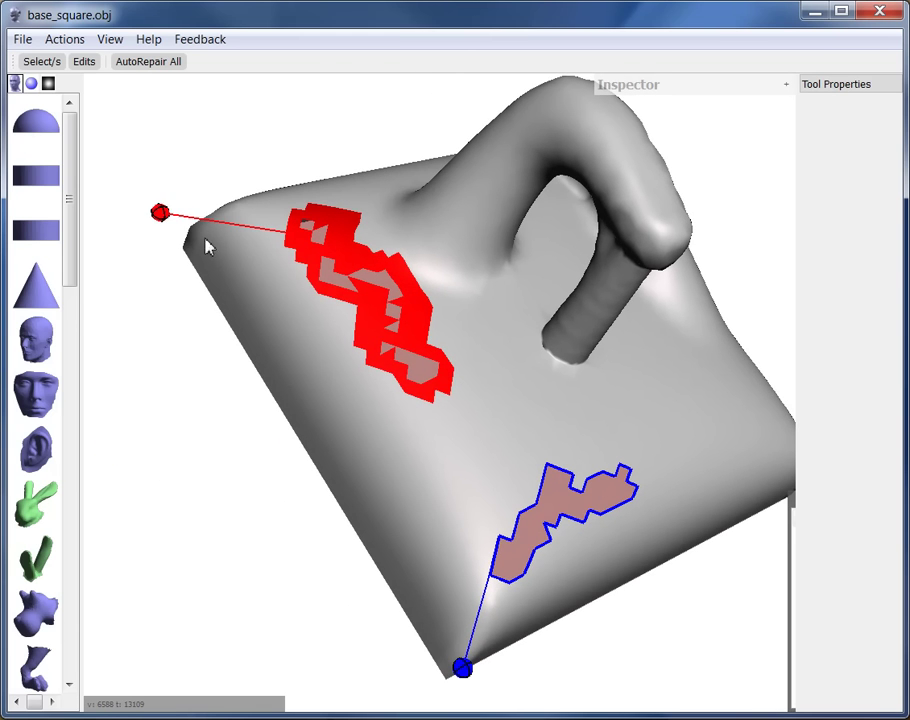
left_click(160, 214)
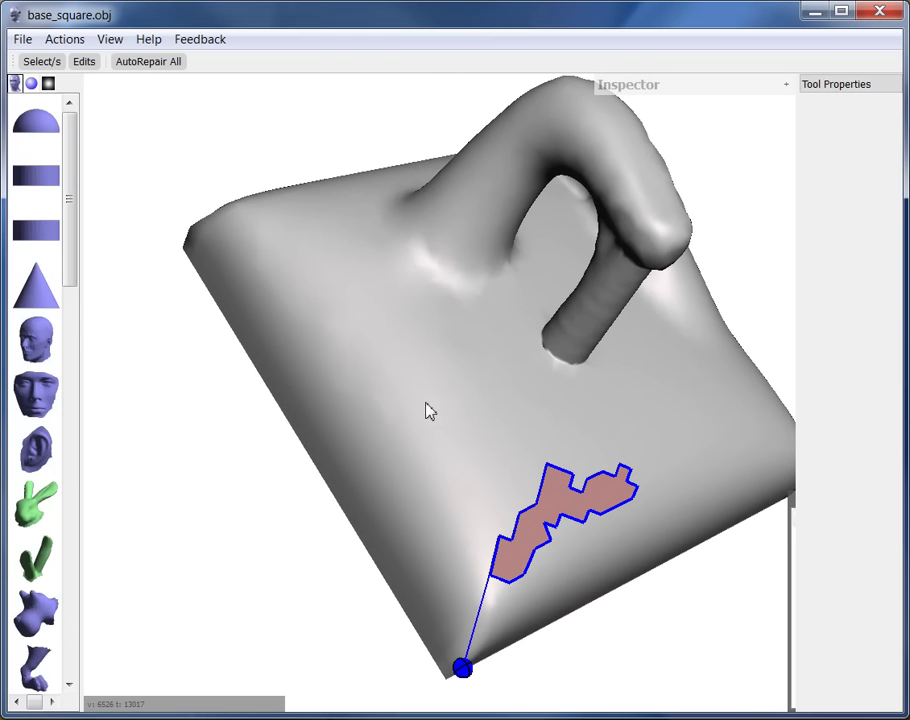
- Select the ring of faces around the remaining hole near the base's front corner through its Inspector marker
right_click_drag(428, 410, 311, 496)
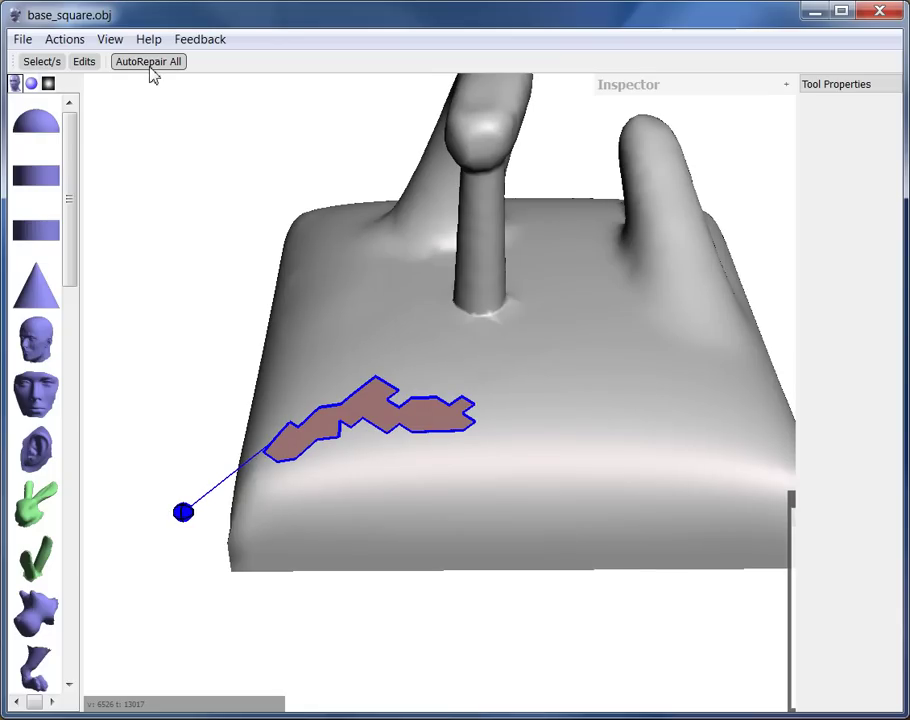
right_click_drag(502, 357, 502, 475)
scroll(585, 491, "up", 3)
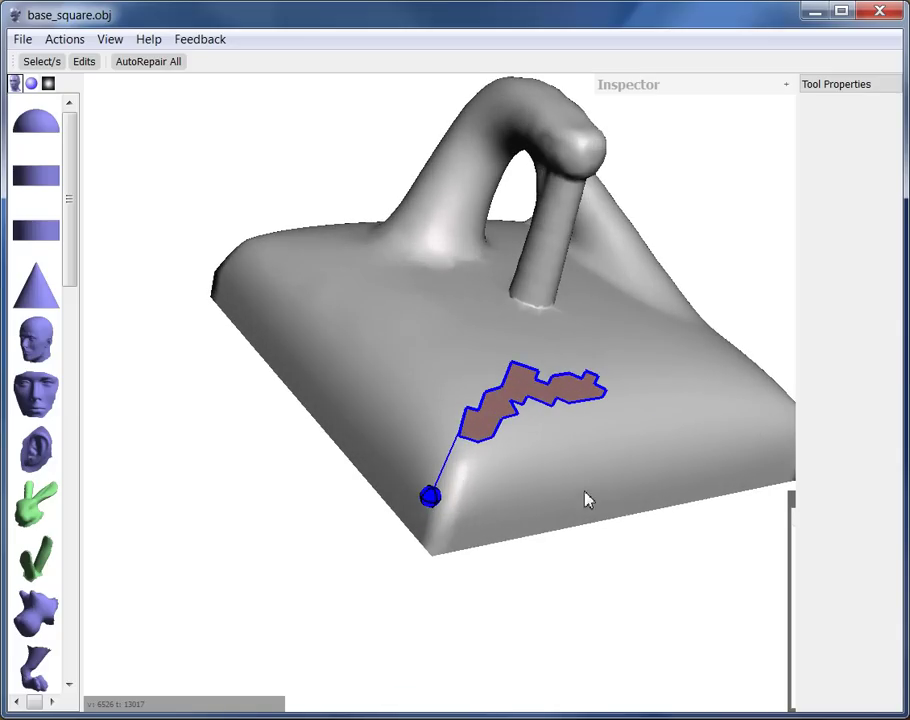
right_click_drag(607, 453, 585, 432)
scroll(564, 484, "up", 2)
scroll(568, 489, "up", 1)
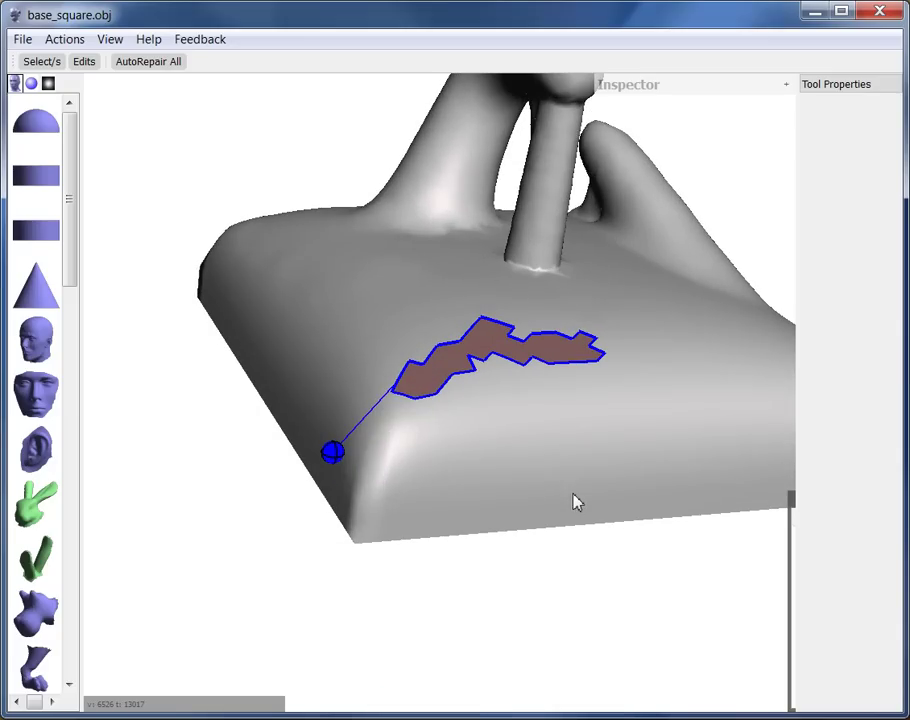
right_click_drag(427, 450, 445, 480)
right_click_drag(445, 480, 479, 502, "alt")
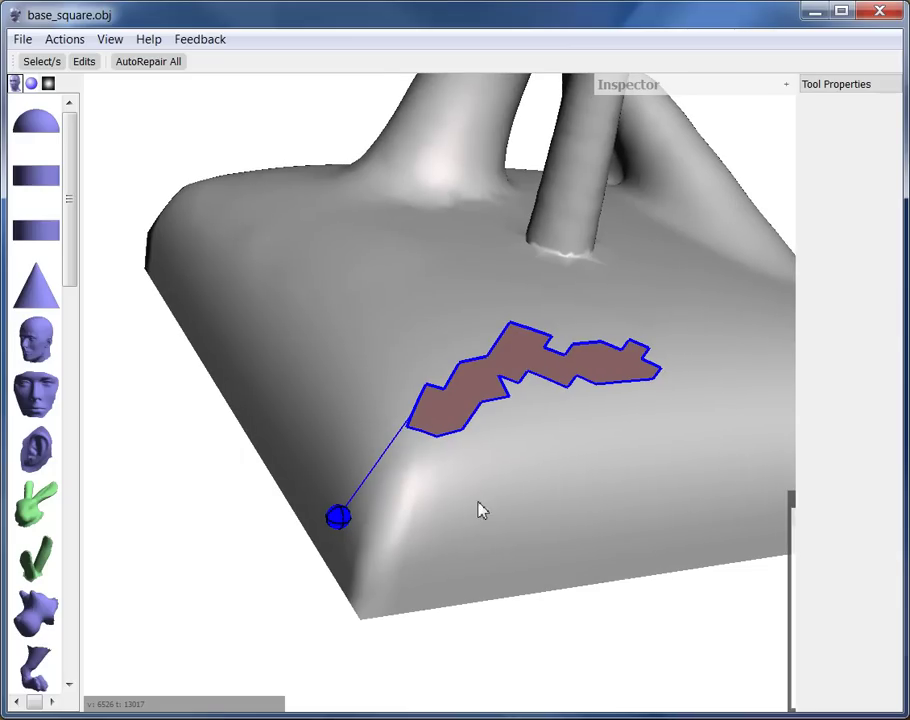
right_click(341, 517)
right_click_drag(562, 468, 496, 516)
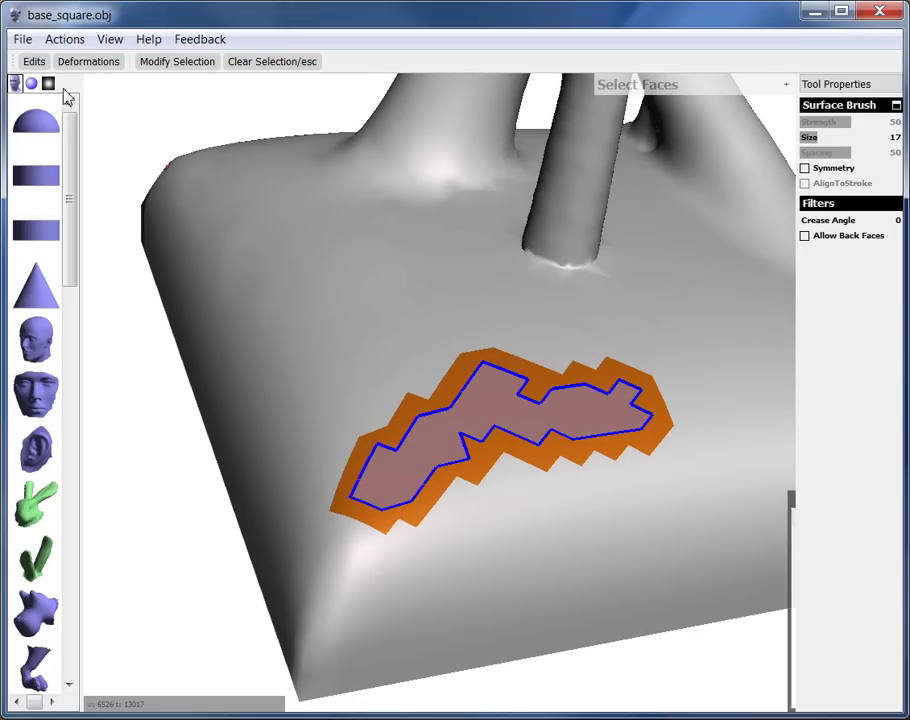
- Fill the hole with Erase & Fill on the selected ring, accept the replaced area and clear the selection
left_click(35, 62)
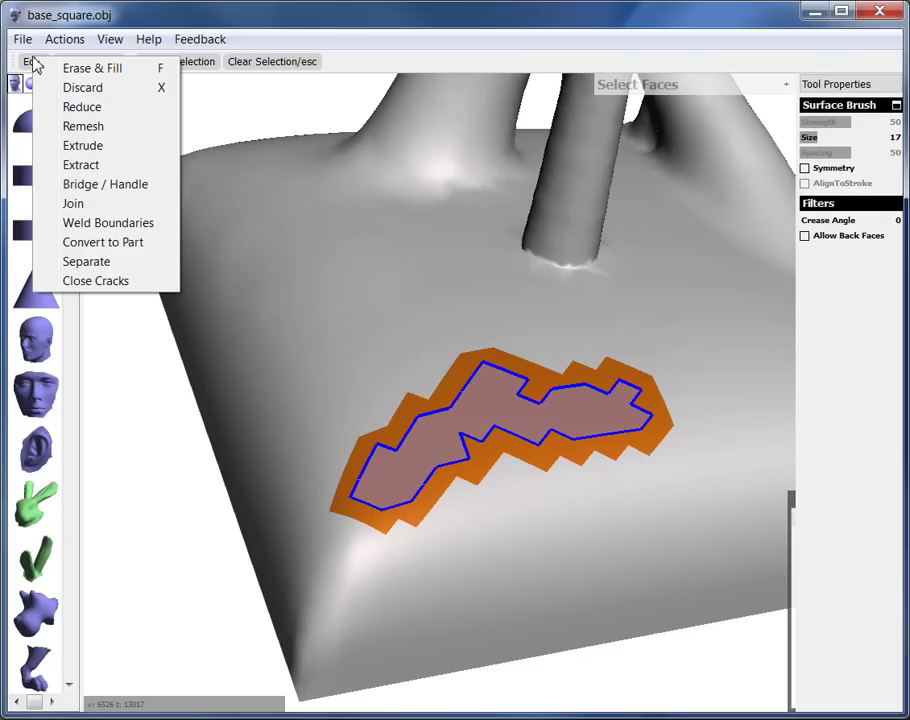
left_click(120, 75)
mouse_move(514, 416)
right_mouse_down()
mouse_move(506, 380)
mouse_move(527, 437)
right_mouse_up()
right_click_drag(562, 493, 541, 512)
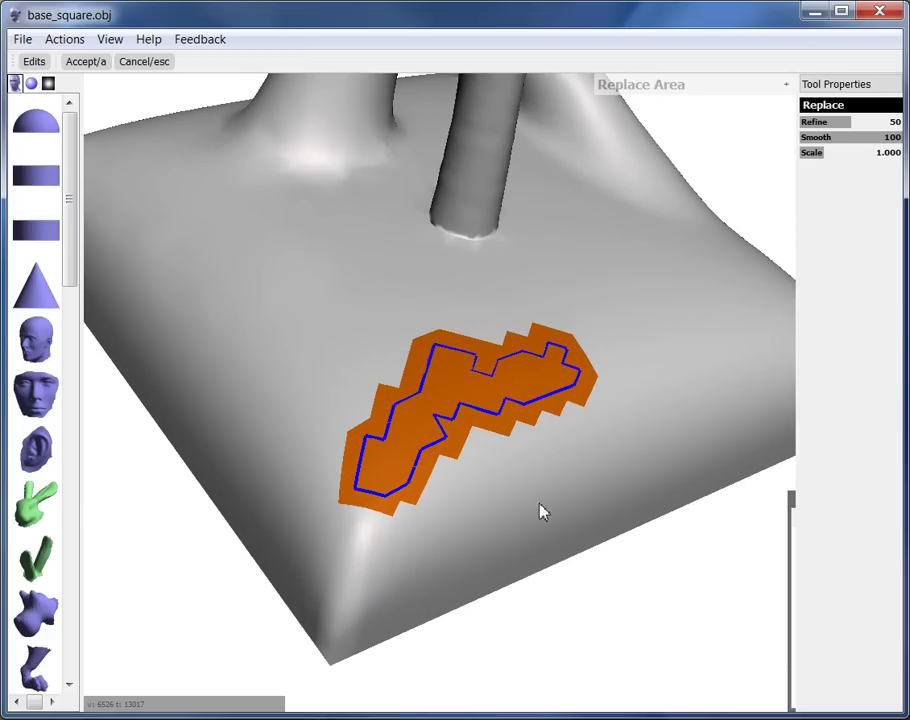
left_click(100, 66)
right_click_drag(548, 451, 390, 297)
key("Escape")
- Recheck the whole mesh for defects with the Inspector from several sides and exit the tool
left_click(353, 63)
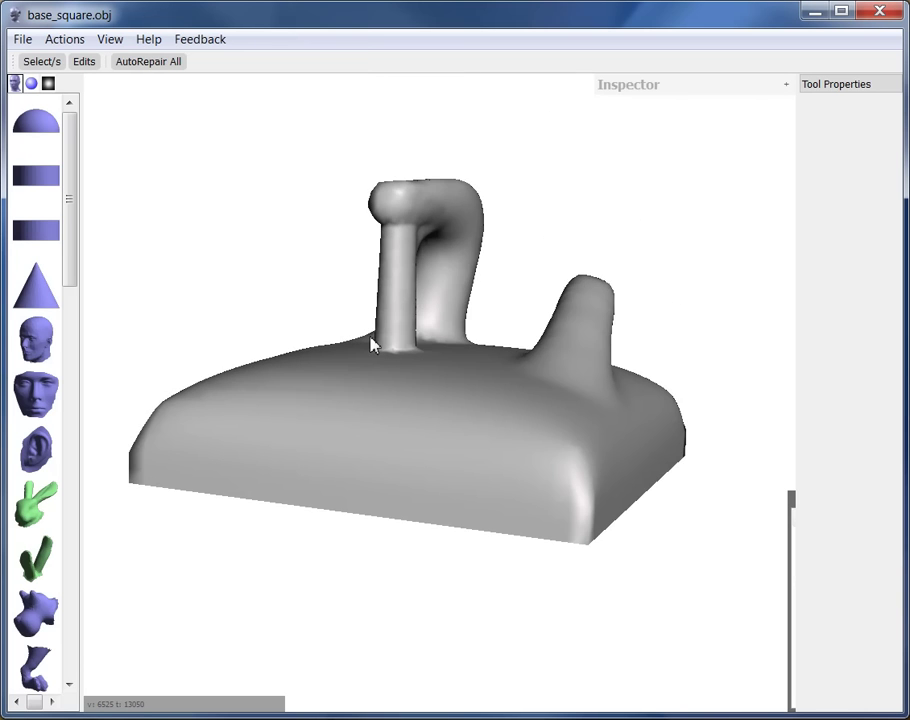
right_click_drag(371, 344, 646, 327)
right_click_drag(445, 487, 470, 540)
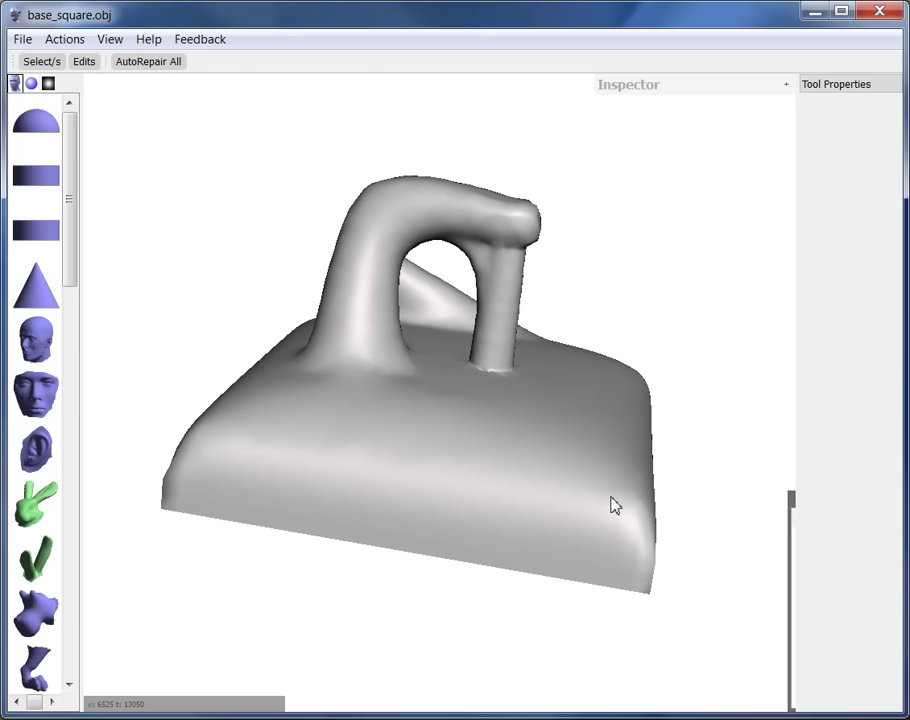
key("Escape")
right_click_drag(642, 512, 402, 452)
right_click_drag(567, 482, 514, 513)
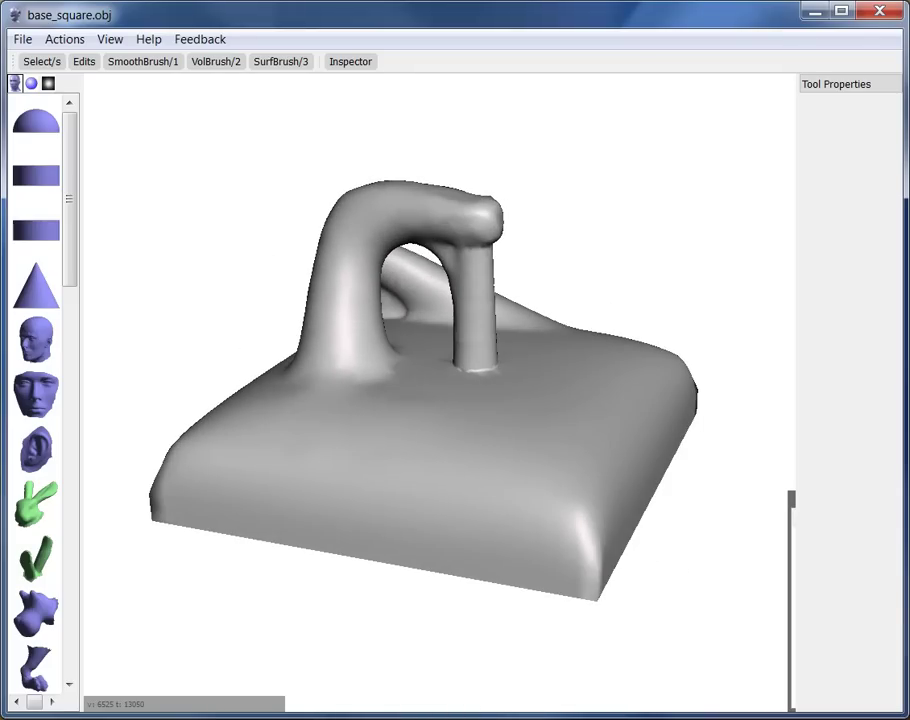